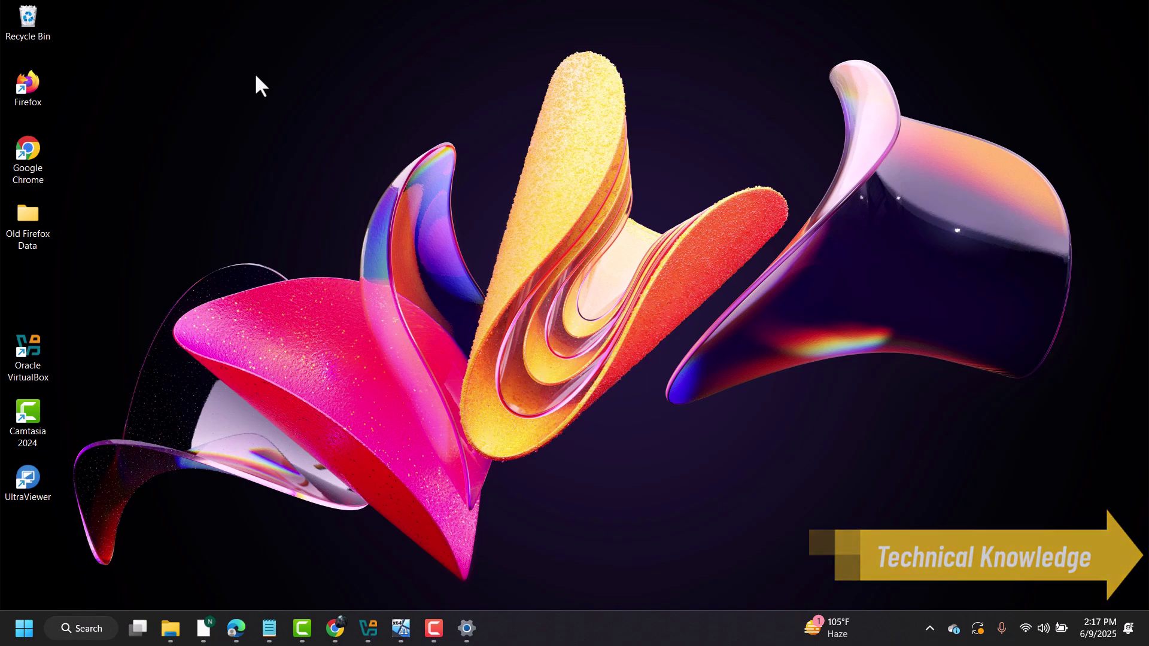
# - Maximize the VirtualBox Manager and bring the running Win 11 pro VM window forward
pyautogui.click(372, 625)
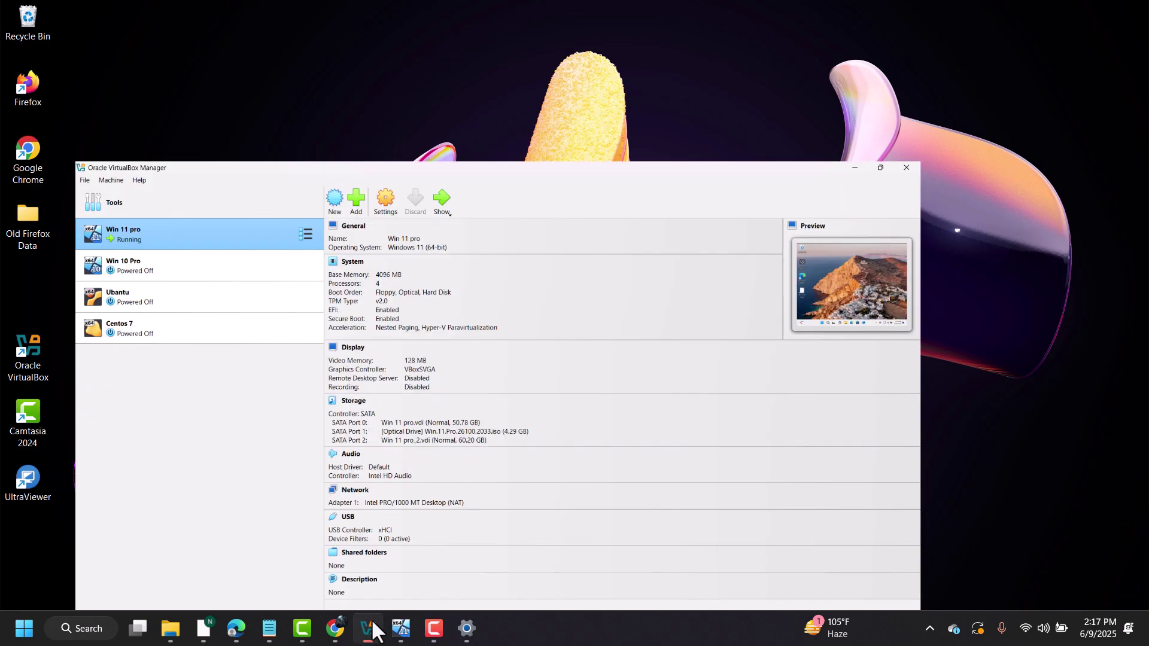
pyautogui.doubleClick(394, 194)
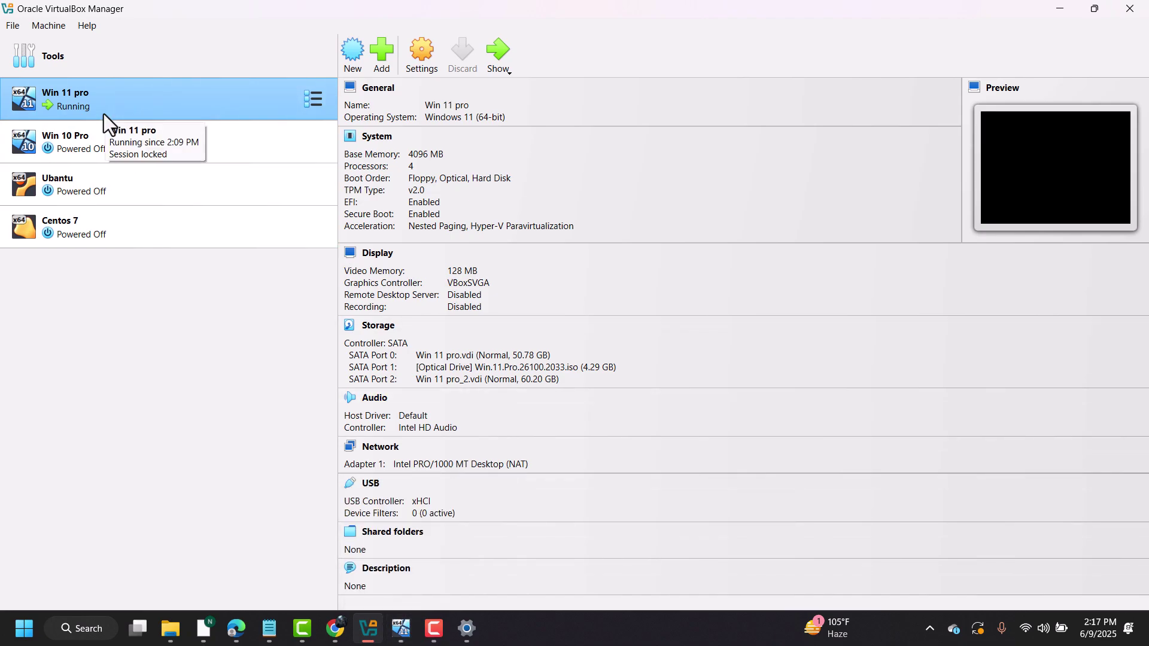
pyautogui.click(401, 628)
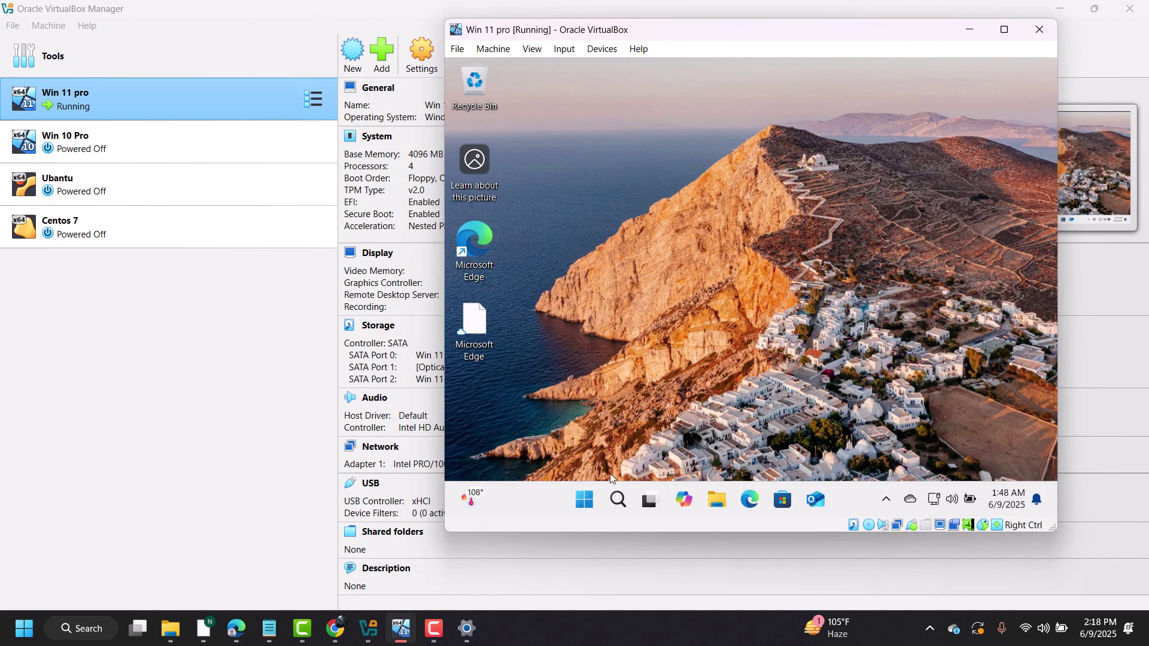
# - Run ncpa.cpl from the guest's Run history to open its Network Connections
pyautogui.rightClick(584, 500)
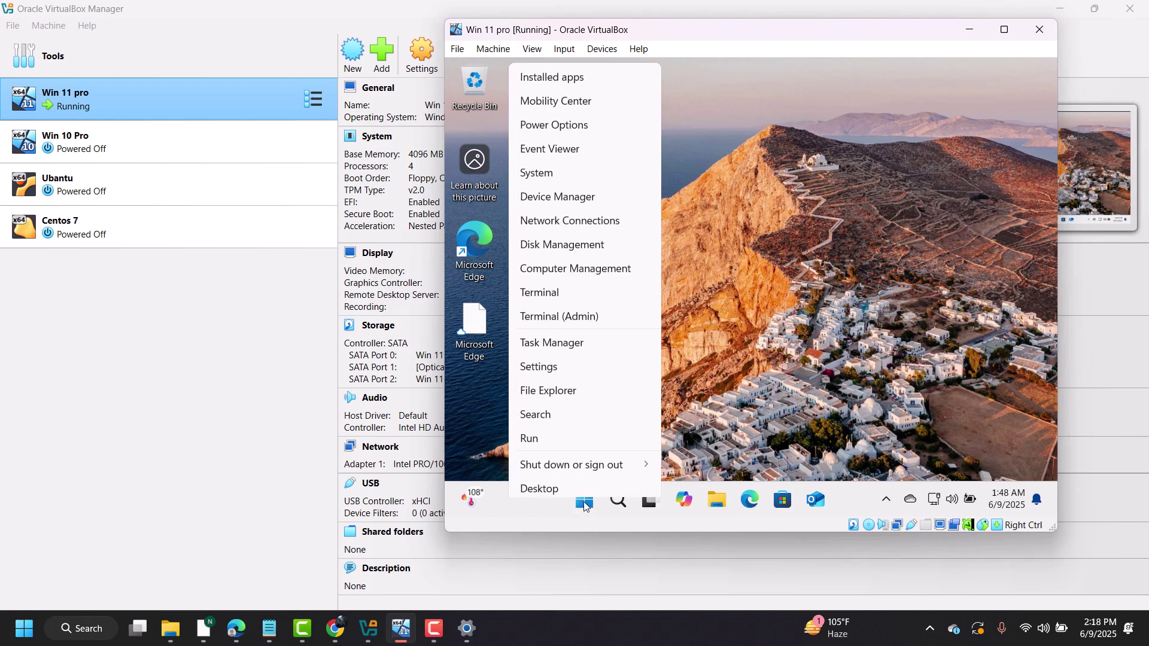
pyautogui.click(561, 441)
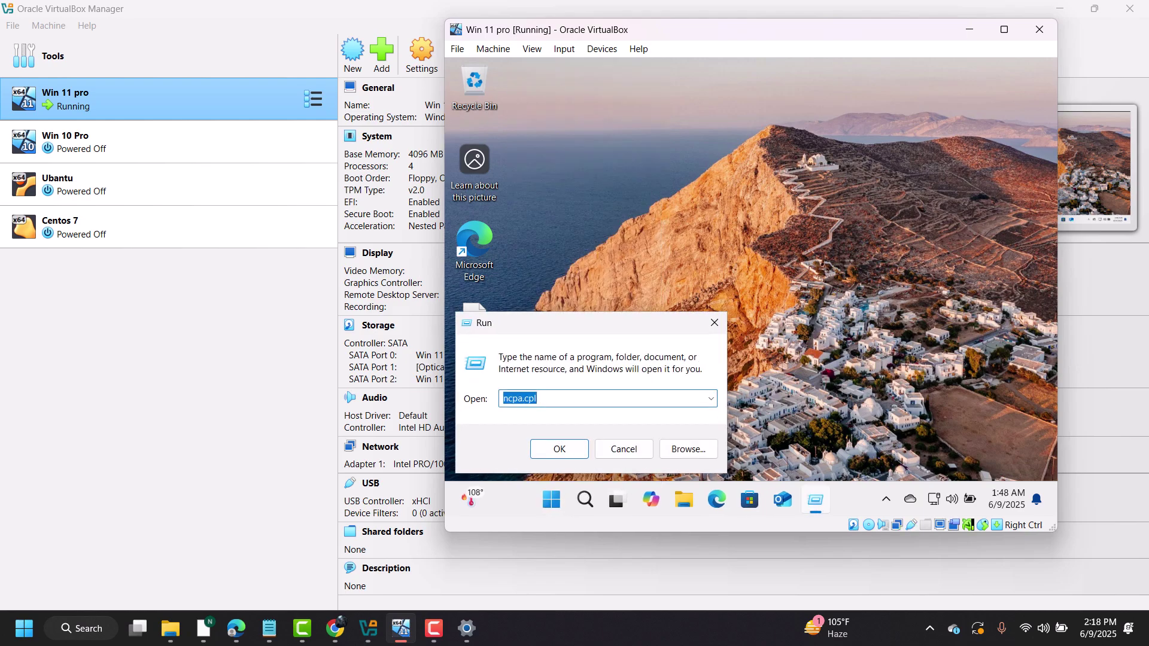
pyautogui.write('cmd')
pyautogui.hotkey('ctrl', 'a')
pyautogui.press('BackSpace')
pyautogui.click(711, 399)
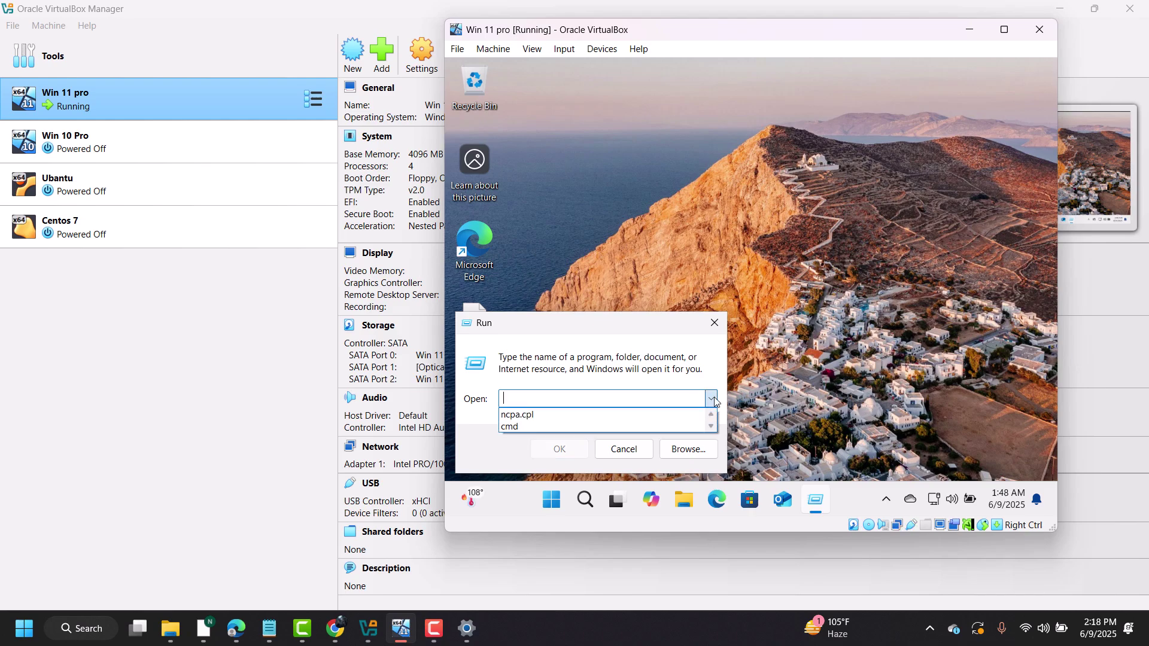
pyautogui.click(557, 414)
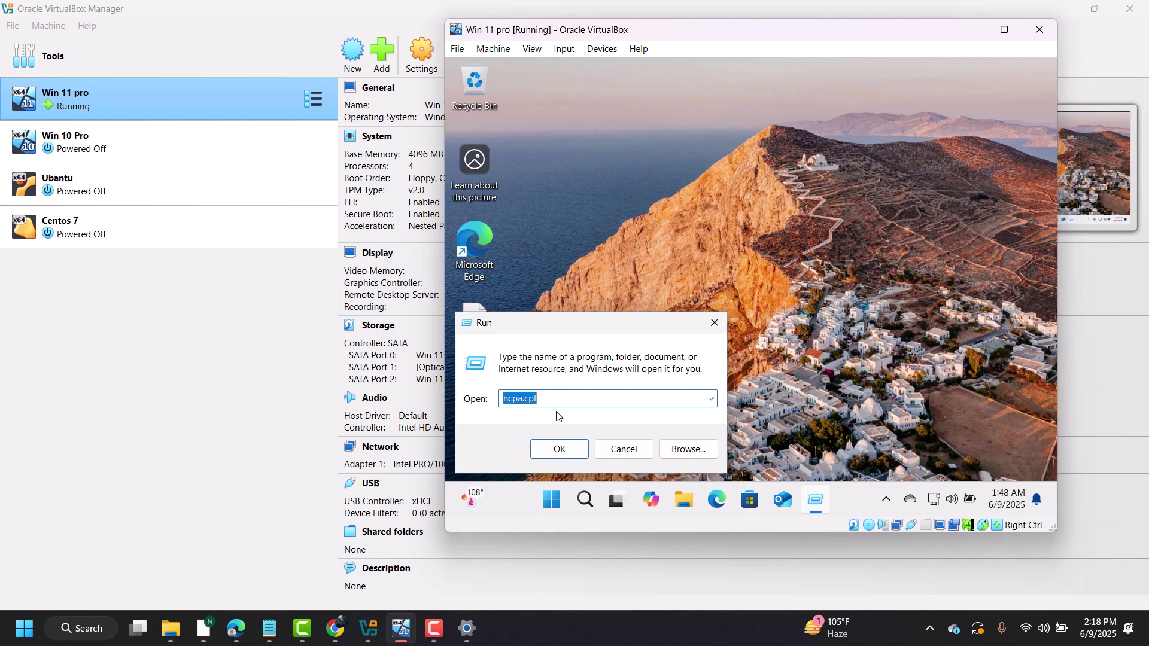
pyautogui.click(566, 448)
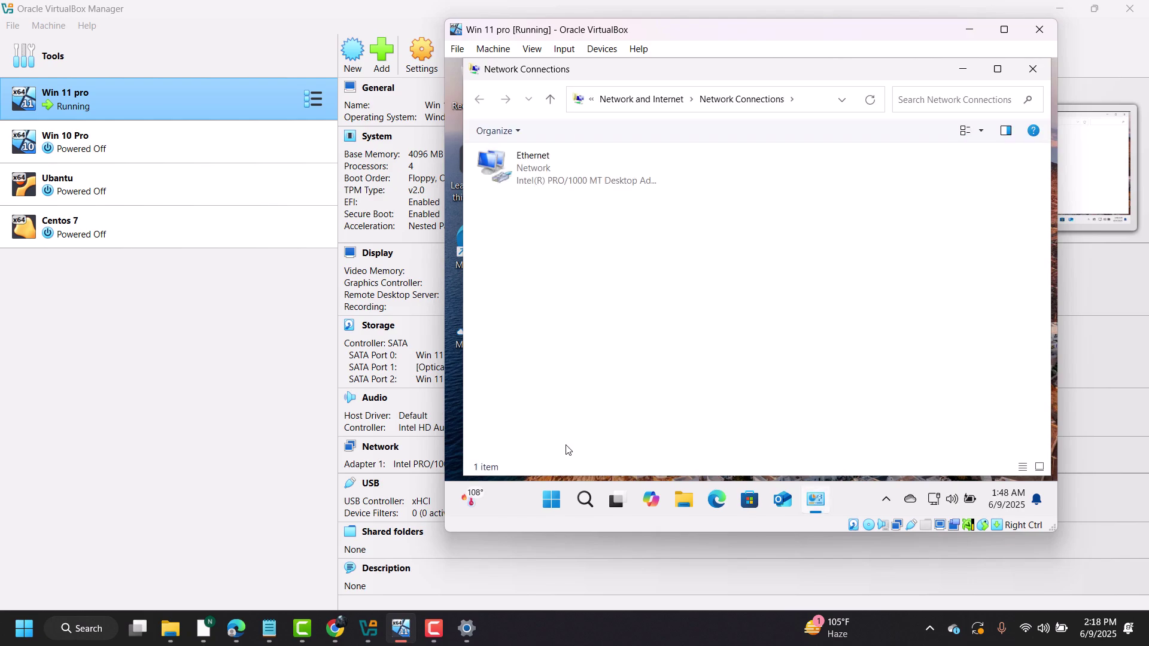
# - Show the guest Ethernet details: IPv4 10.0.2.15, default gateway 10.0.2.2
pyautogui.click(536, 189)
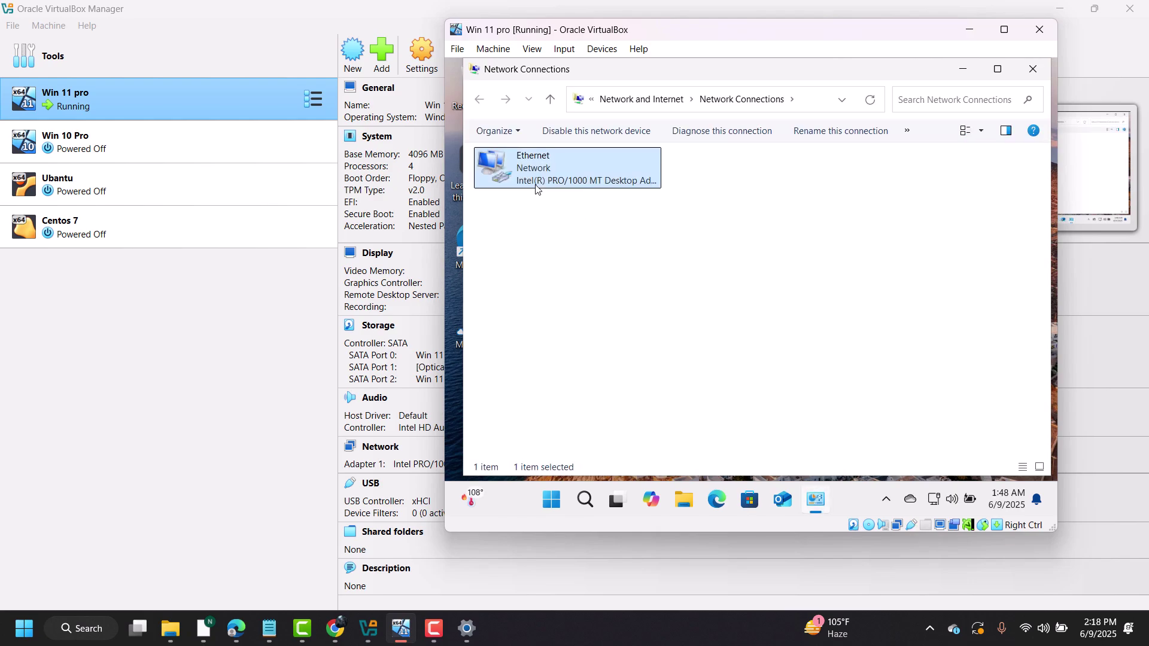
pyautogui.rightClick(534, 181)
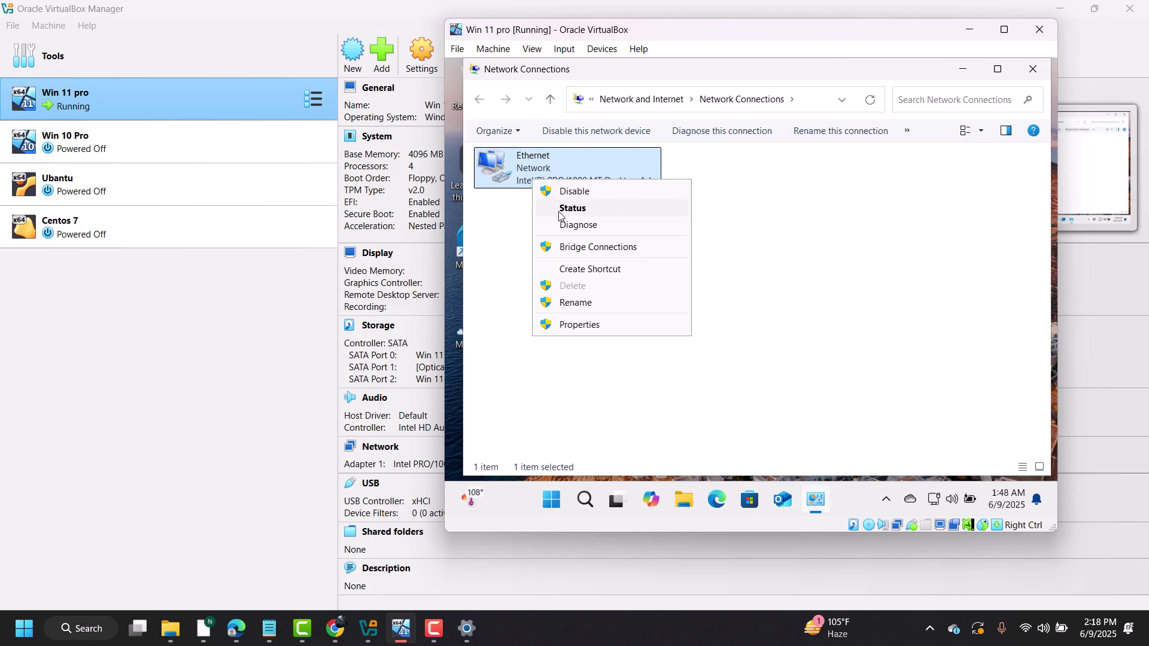
pyautogui.click(561, 213)
pyautogui.click(675, 276)
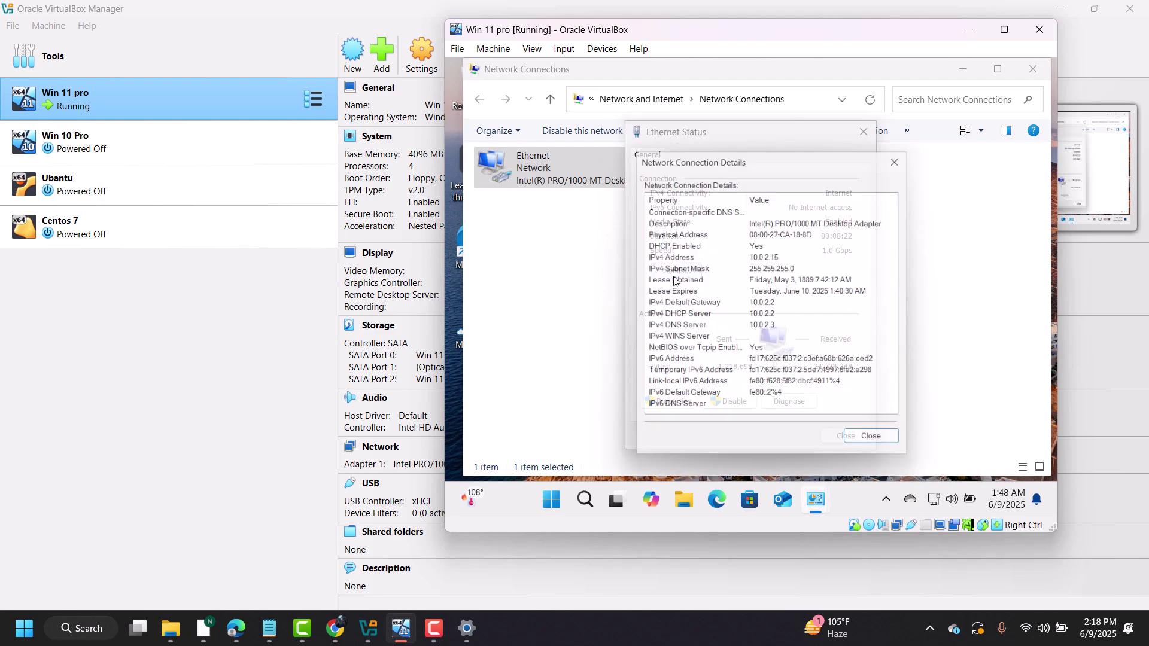
pyautogui.click(755, 259)
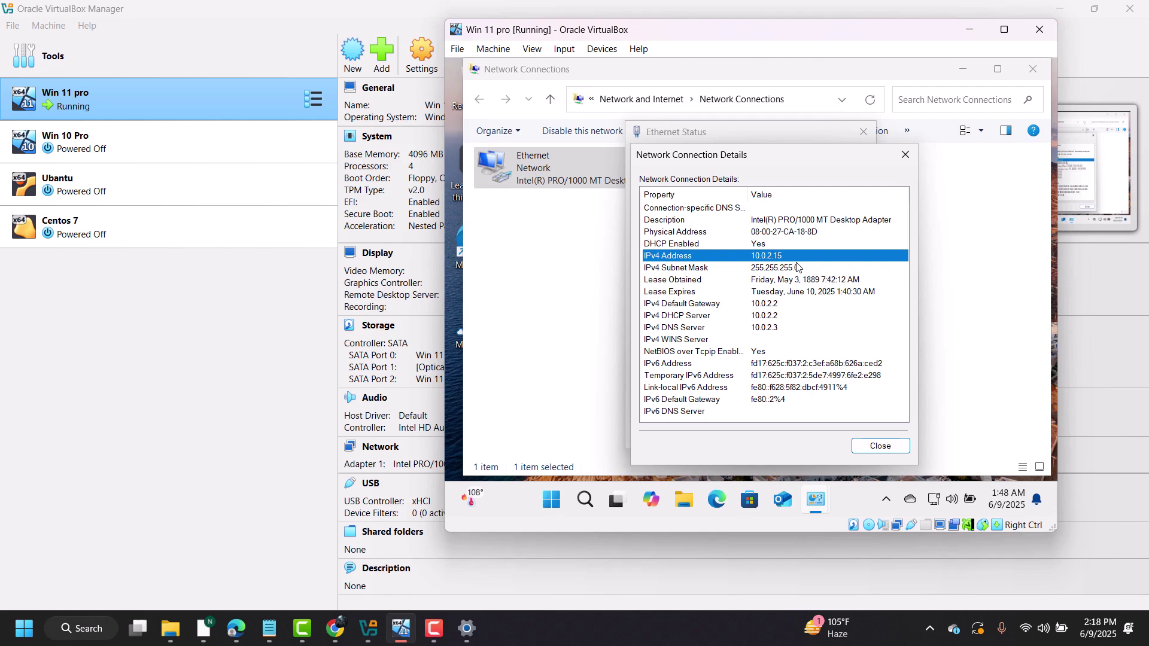
pyautogui.rightClick(24, 628)
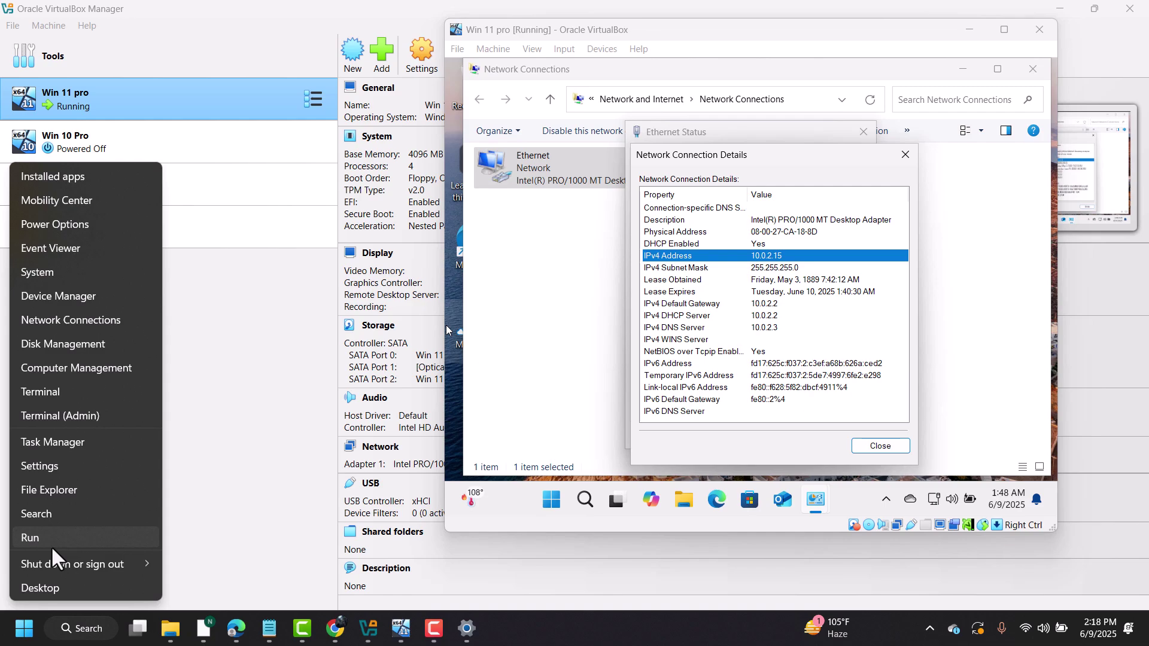
# - On the host, run ncpa.cpl and show the Wi-Fi adapter's details with IPv4 192.168.1.7
pyautogui.click(175, 566)
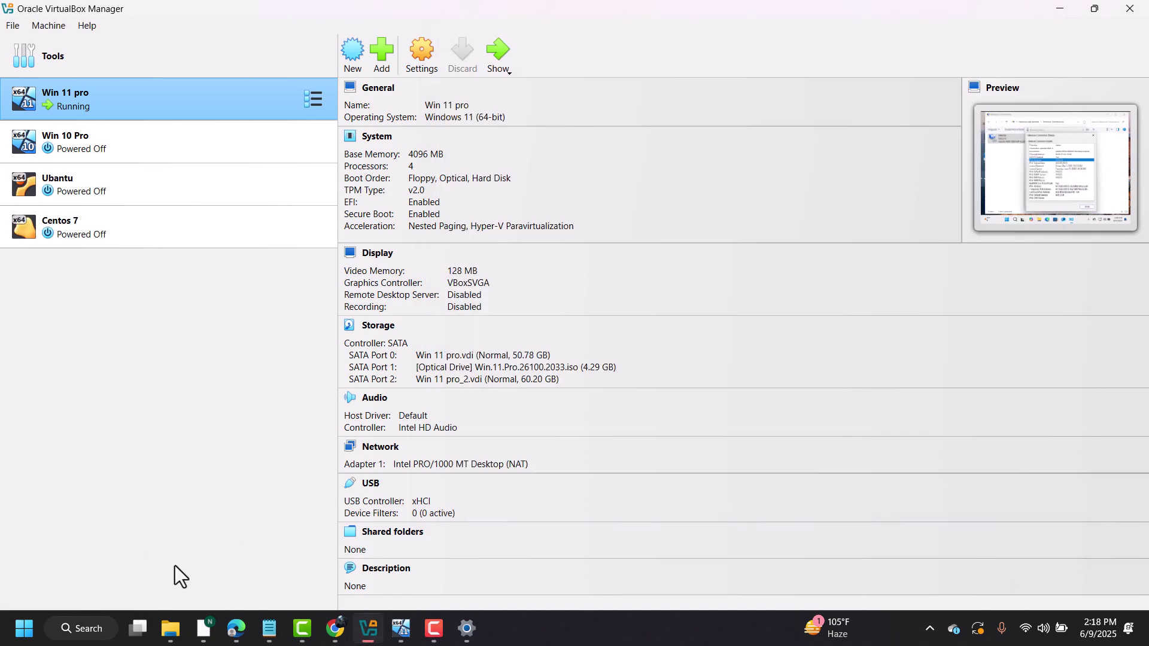
pyautogui.press('Return')
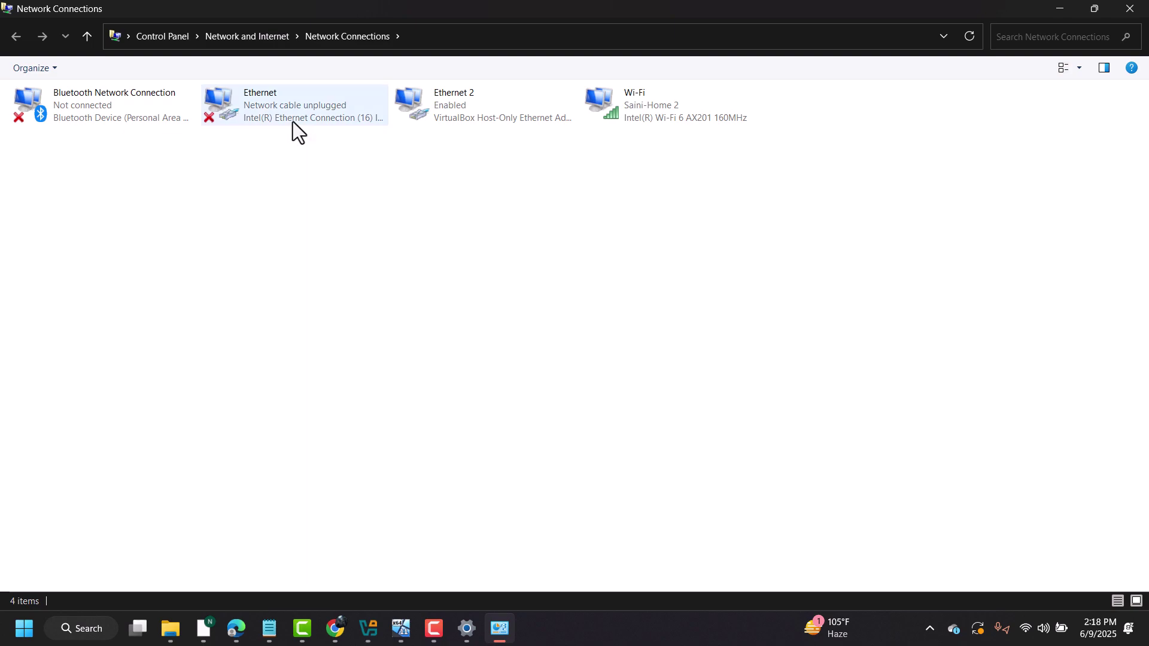
pyautogui.click(634, 112)
pyautogui.rightClick(637, 111)
pyautogui.click(676, 157)
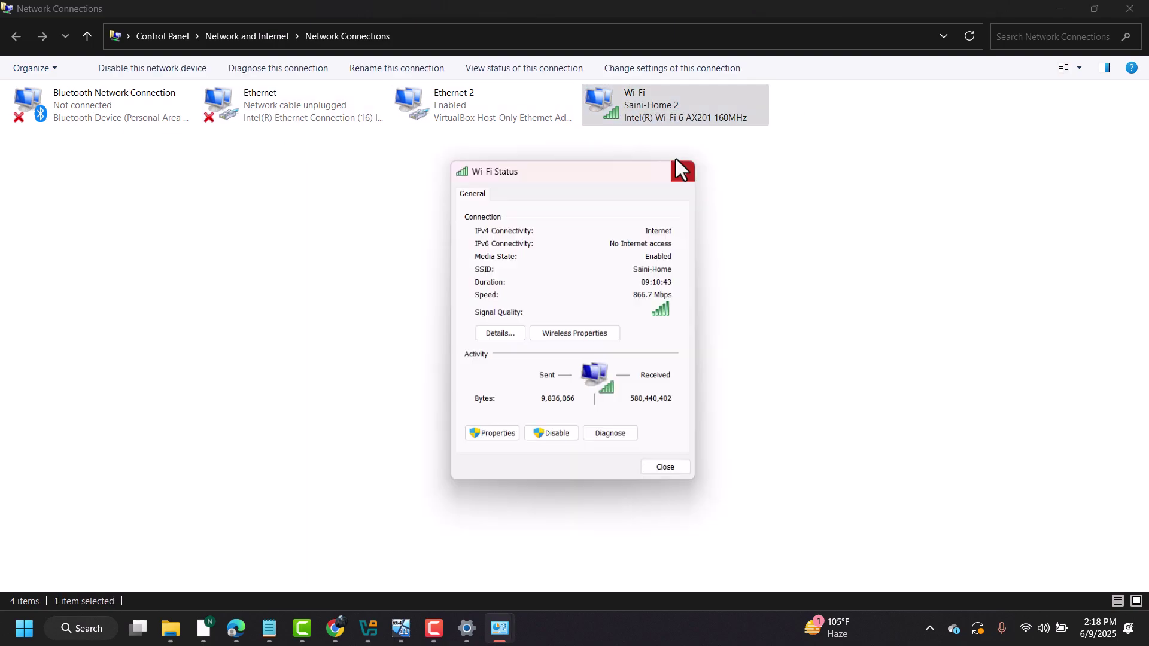
pyautogui.click(499, 333)
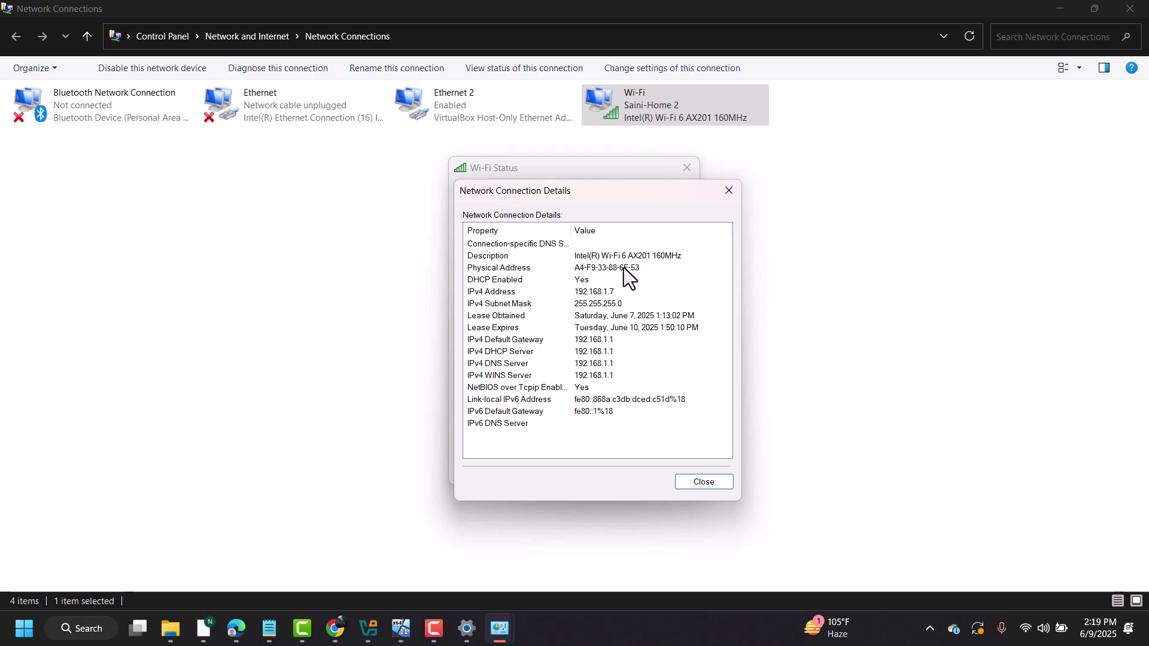
pyautogui.click(401, 628)
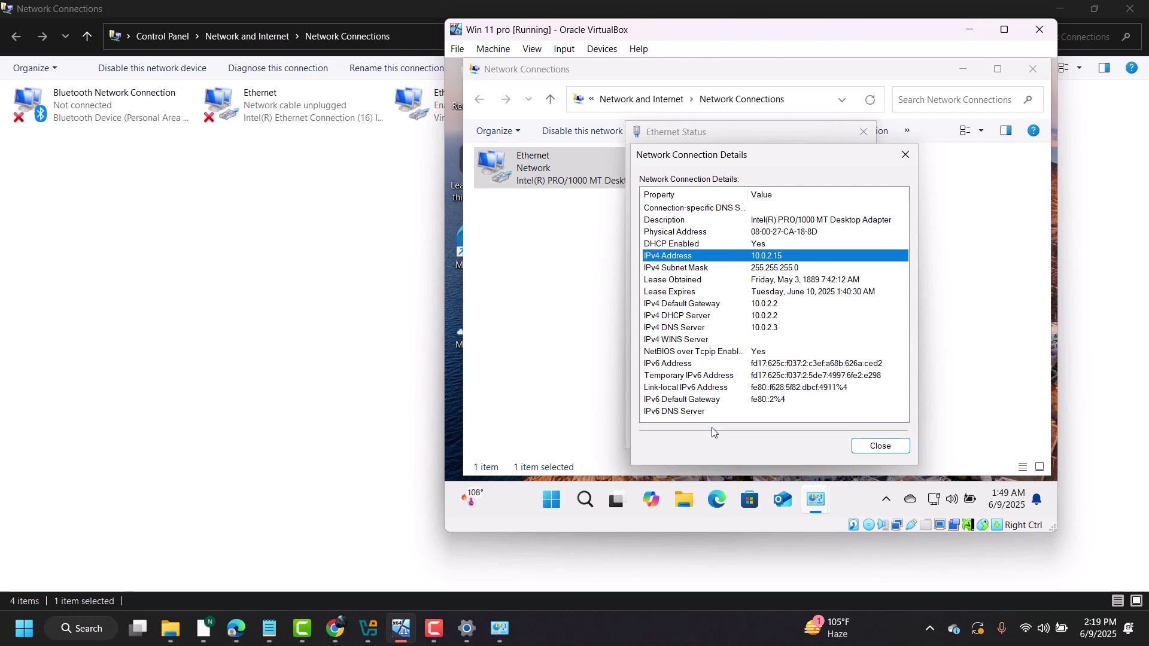
# - Close the guest's Details, Ethernet Status and Network Connections windows, then switch to the Manager
pyautogui.click(905, 163)
pyautogui.click(861, 137)
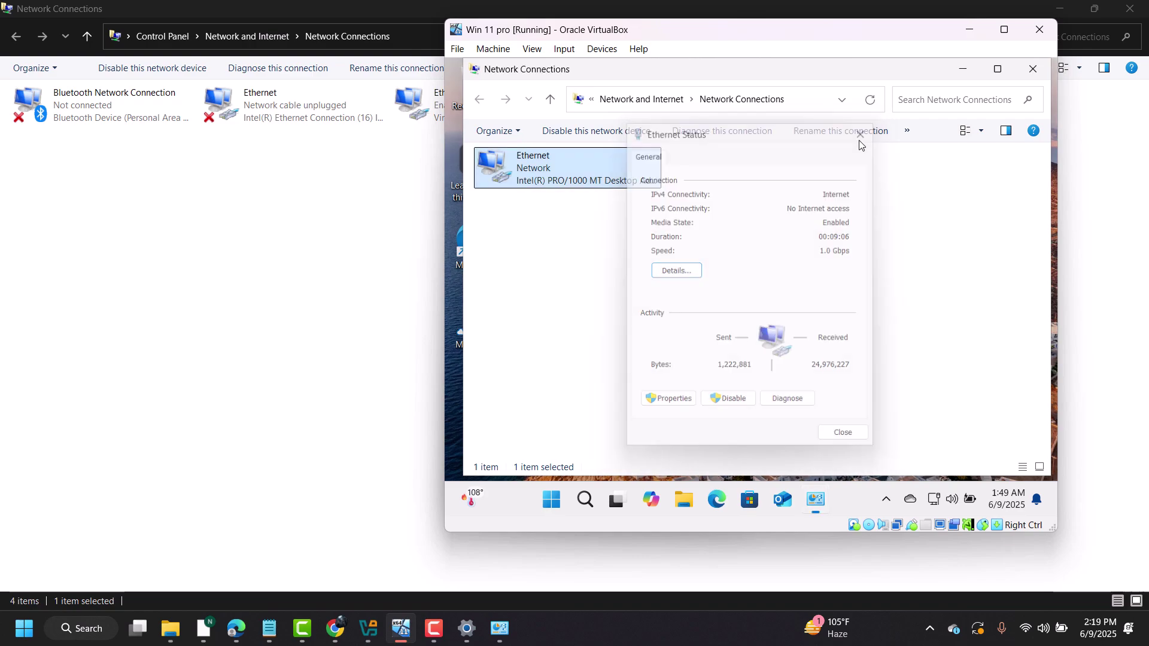
pyautogui.click(1031, 68)
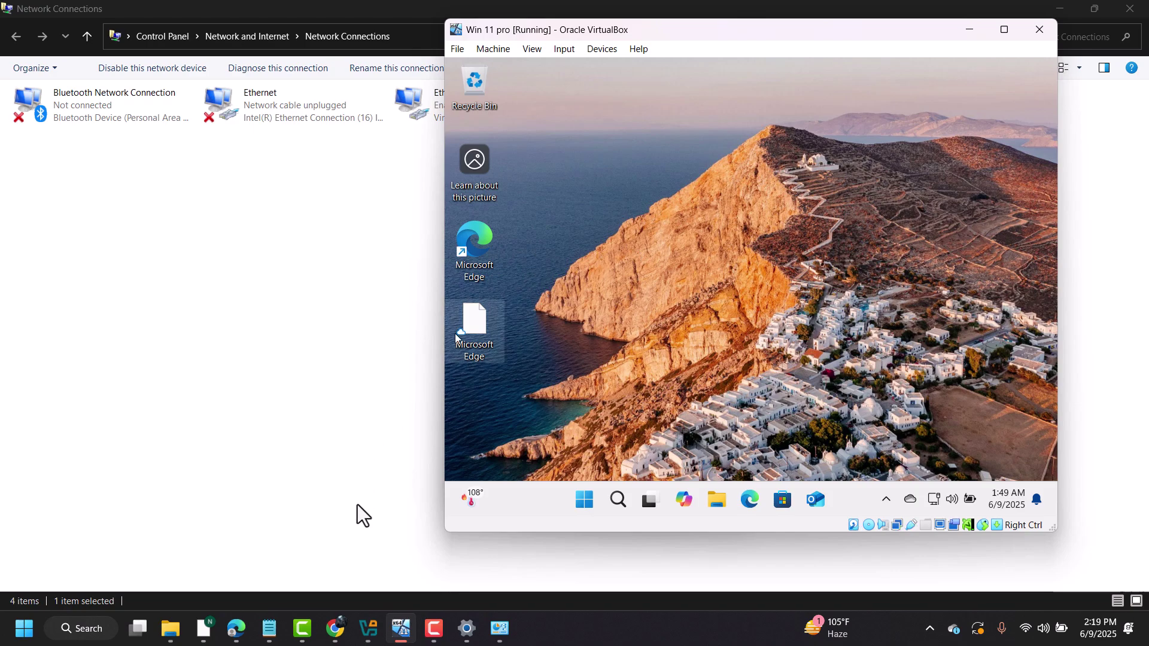
pyautogui.click(368, 627)
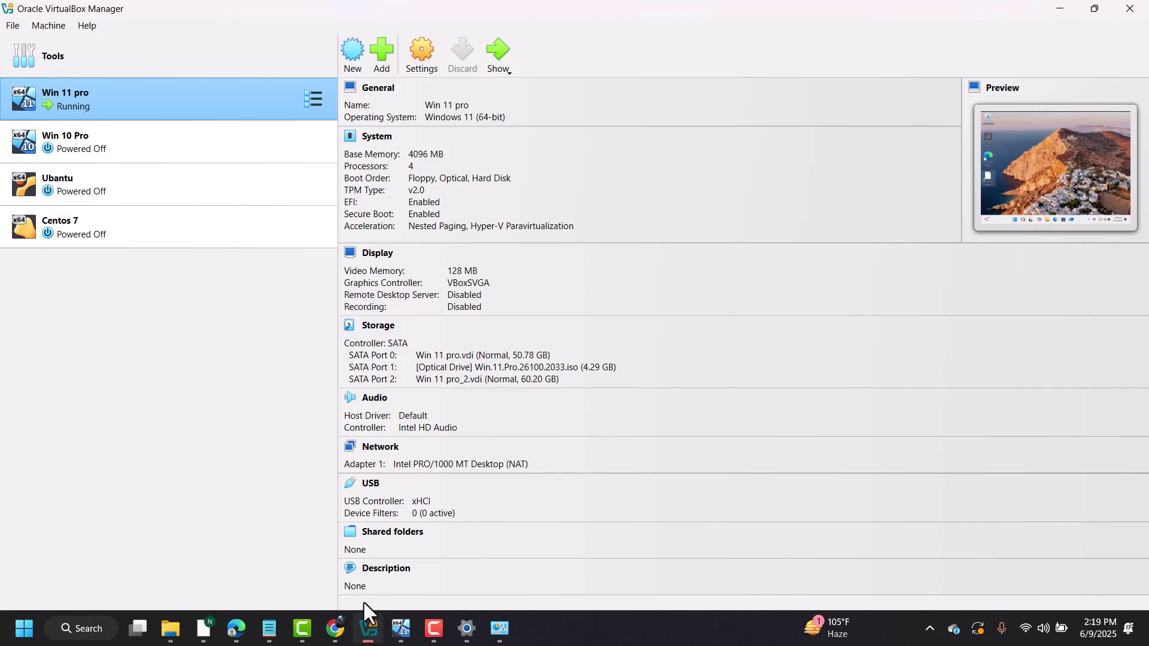
# - Check Win 11 pro's network settings, showing Adapter 1 on NAT
pyautogui.click(427, 67)
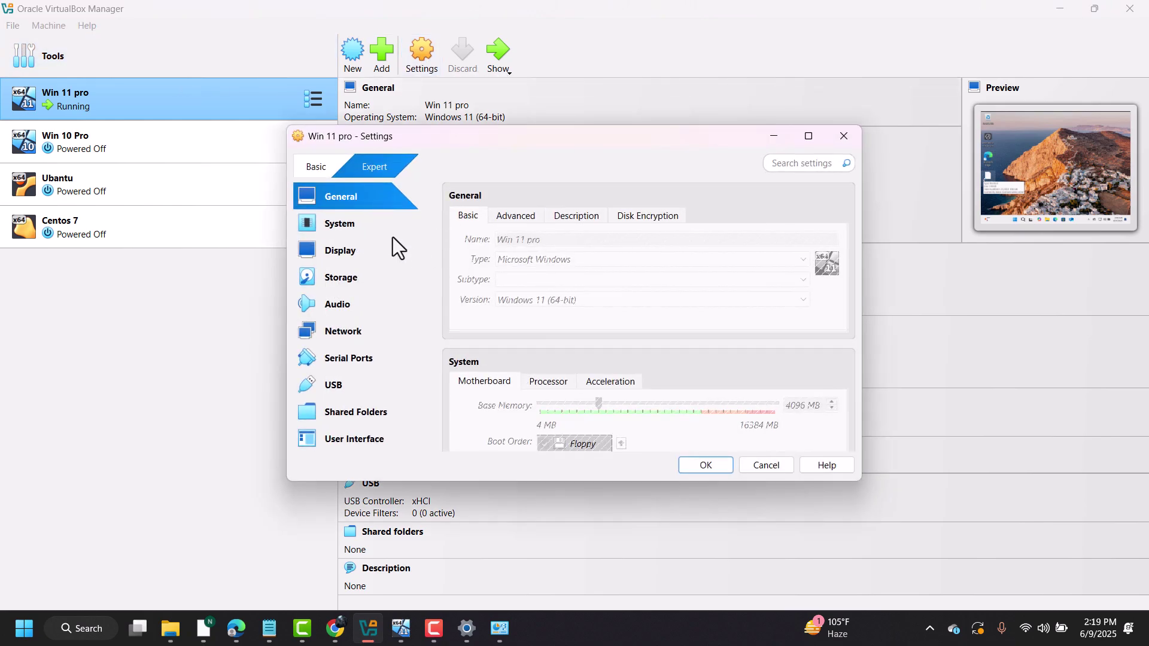
pyautogui.click(359, 339)
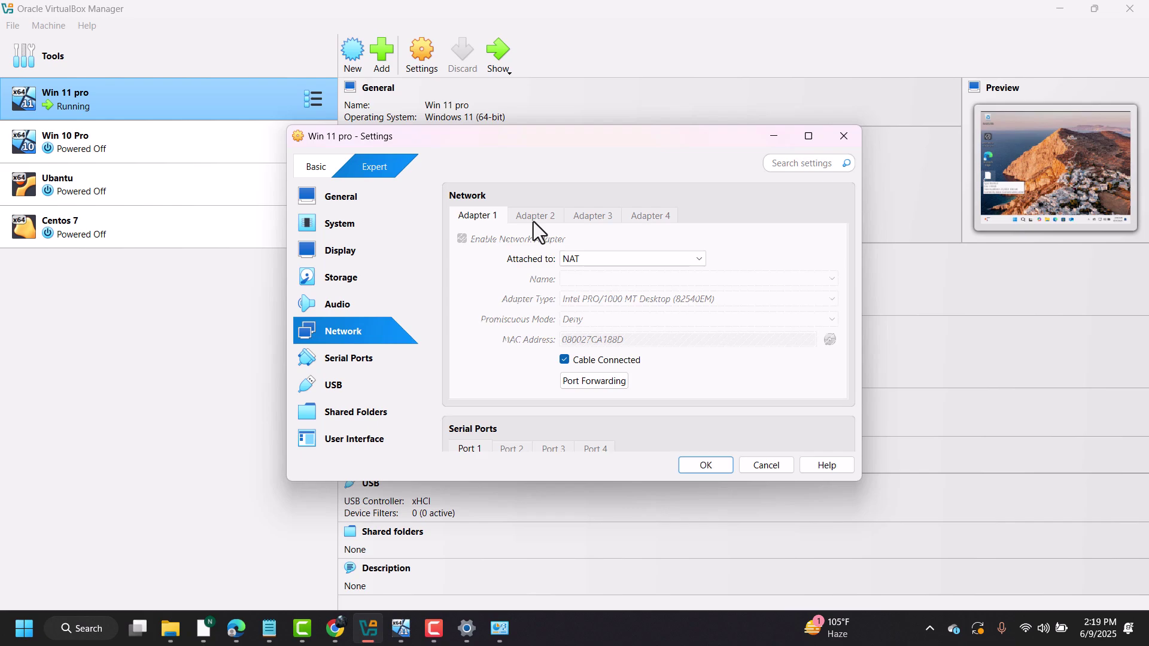
pyautogui.click(401, 629)
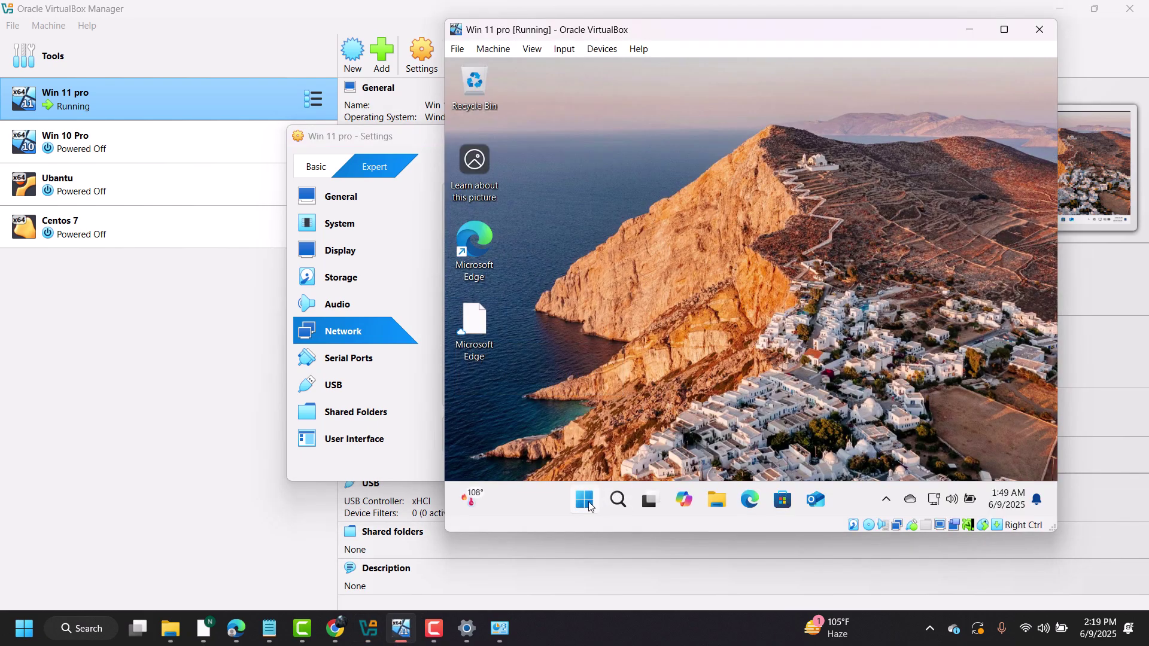
# - Shut down the Windows 11 guest and close the Settings dialog
pyautogui.click(584, 499)
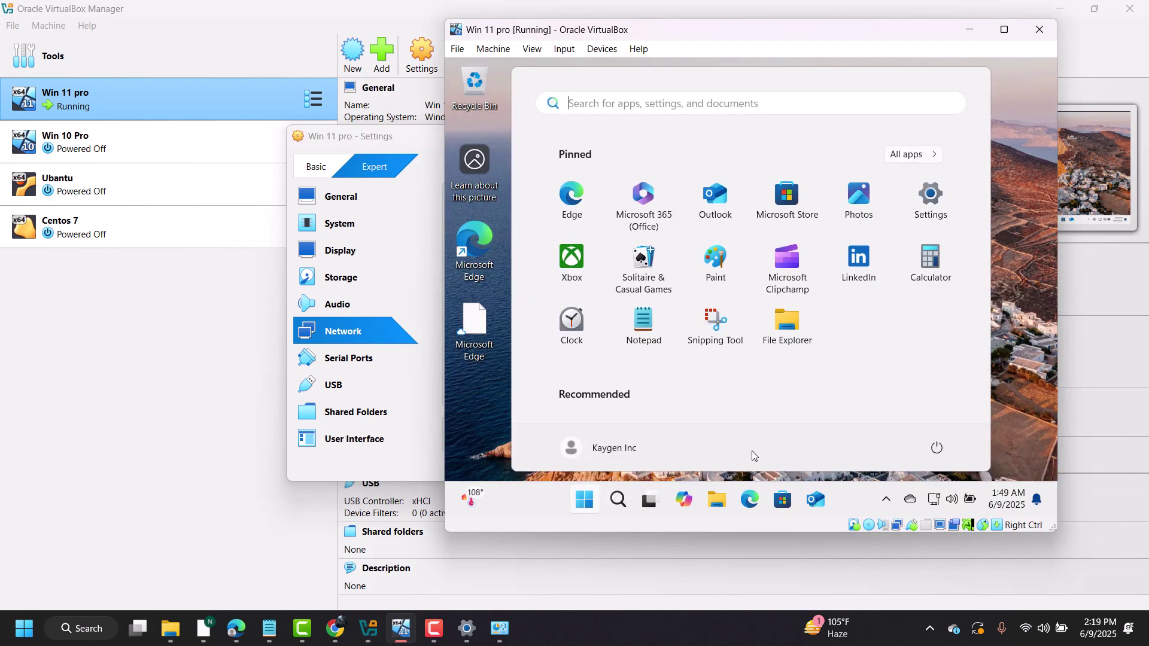
pyautogui.click(938, 448)
pyautogui.click(954, 398)
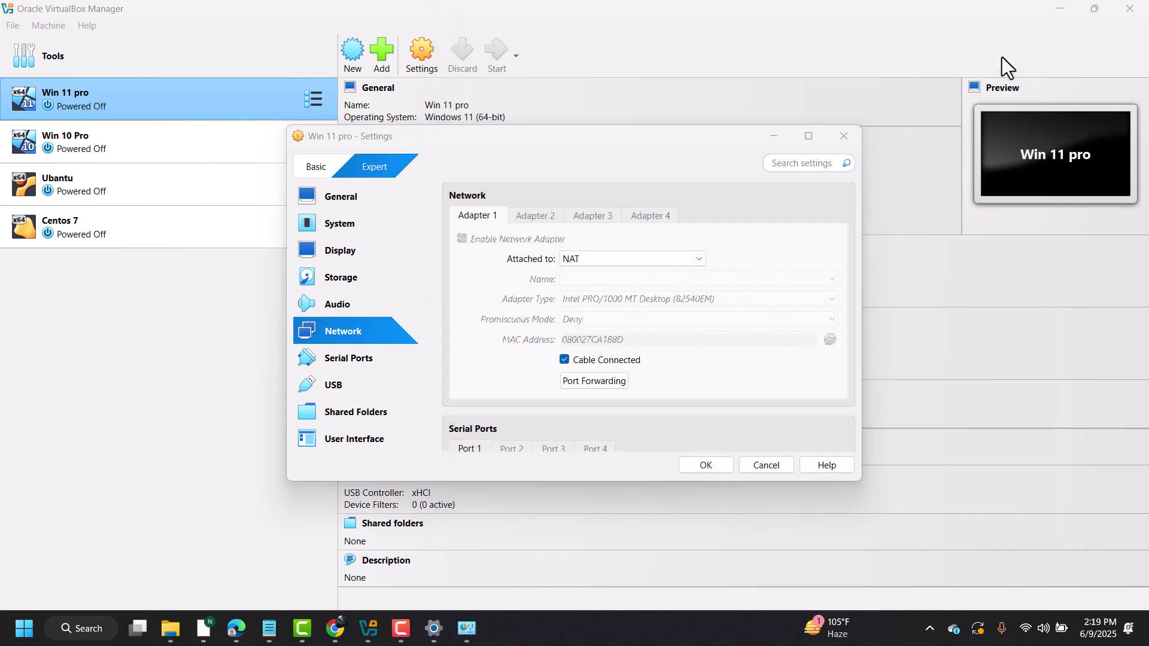
pyautogui.click(849, 139)
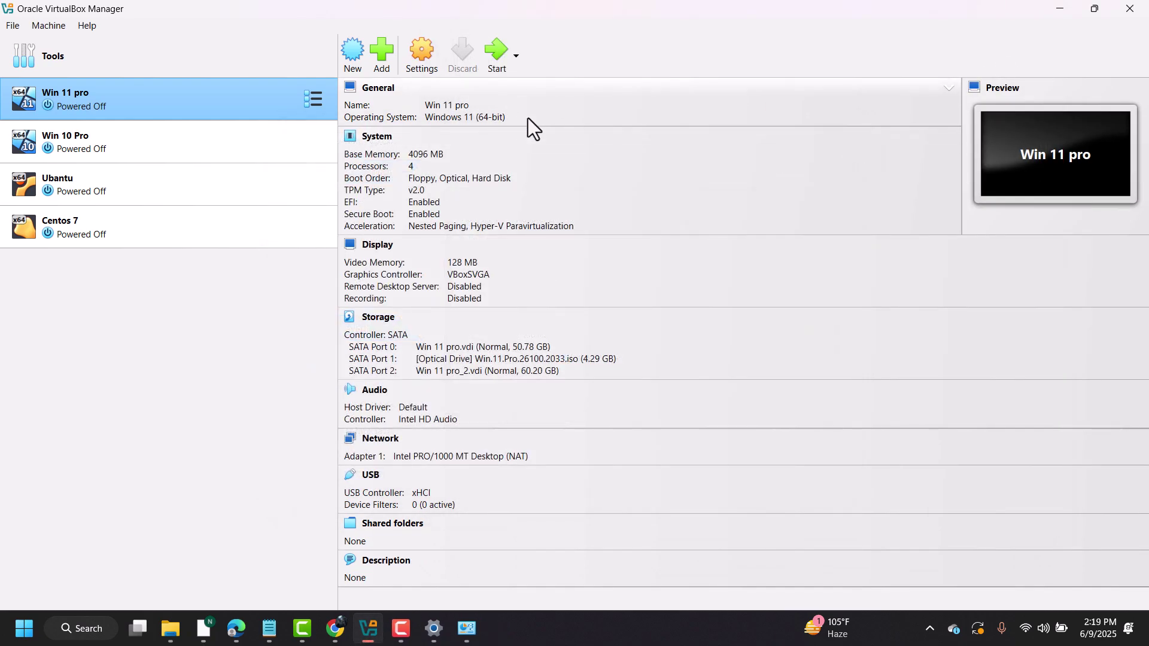
# - Reopen Win 11 pro's Network settings and select the still-disabled Adapter 2
pyautogui.click(422, 57)
pyautogui.click(838, 136)
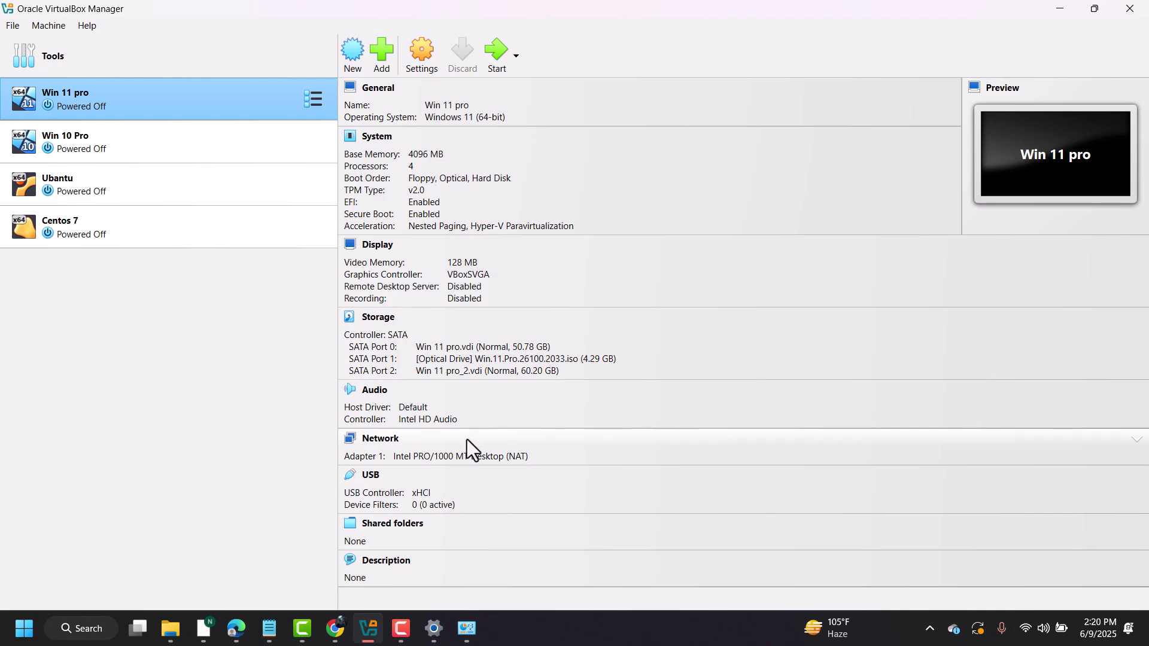
pyautogui.click(422, 54)
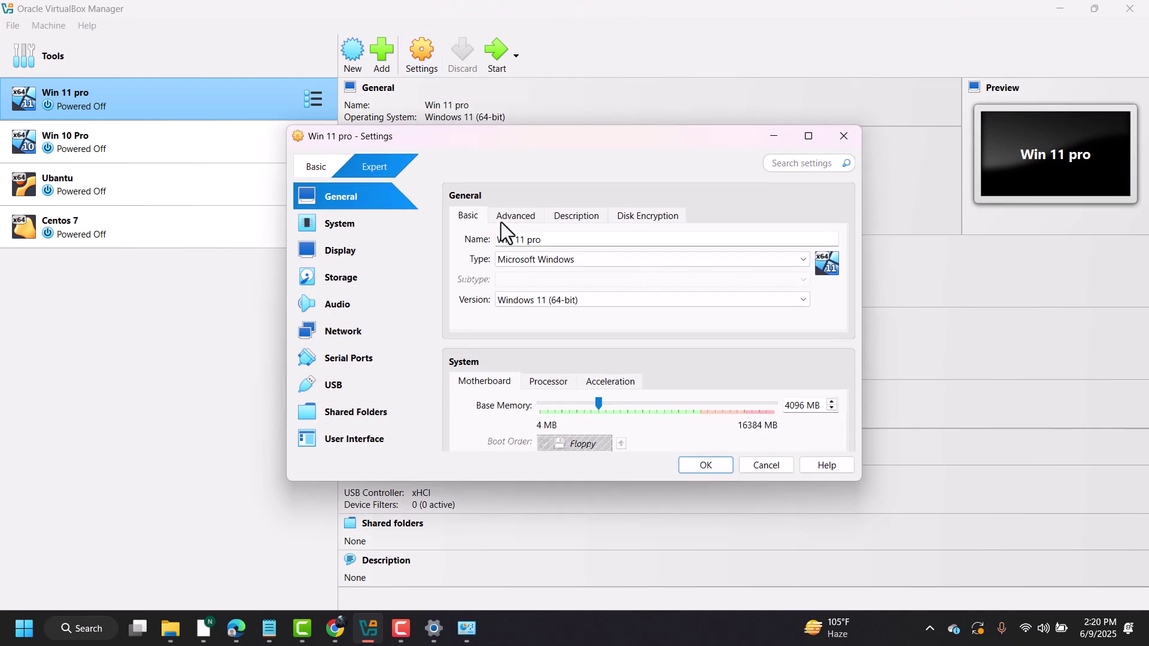
pyautogui.click(340, 339)
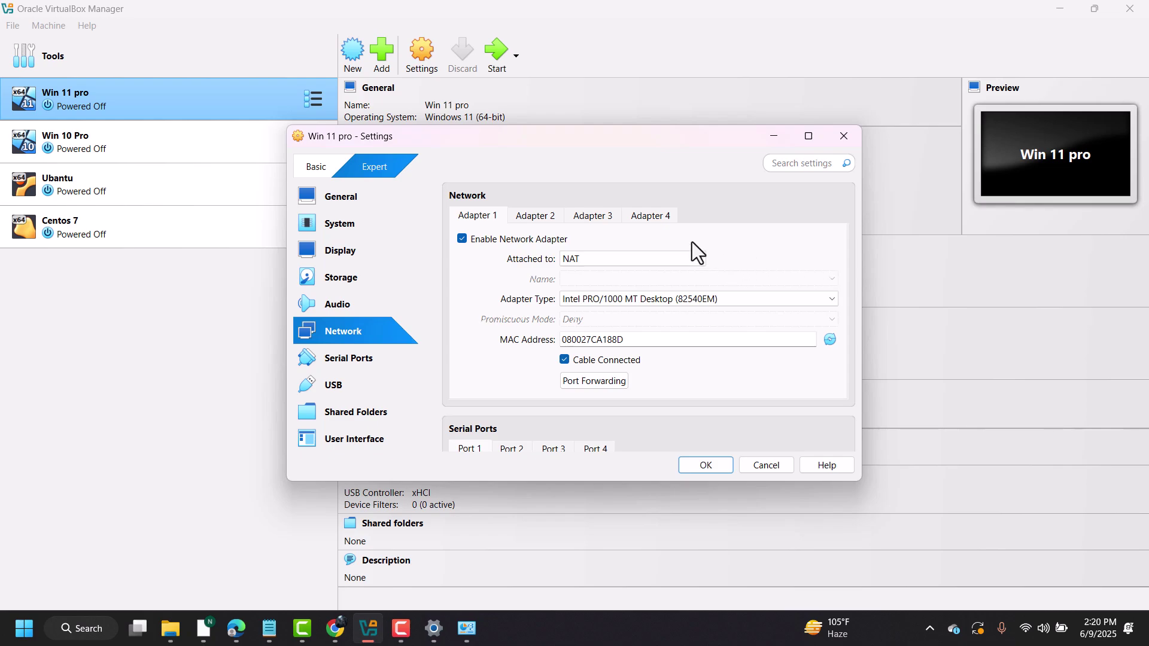
pyautogui.click(541, 225)
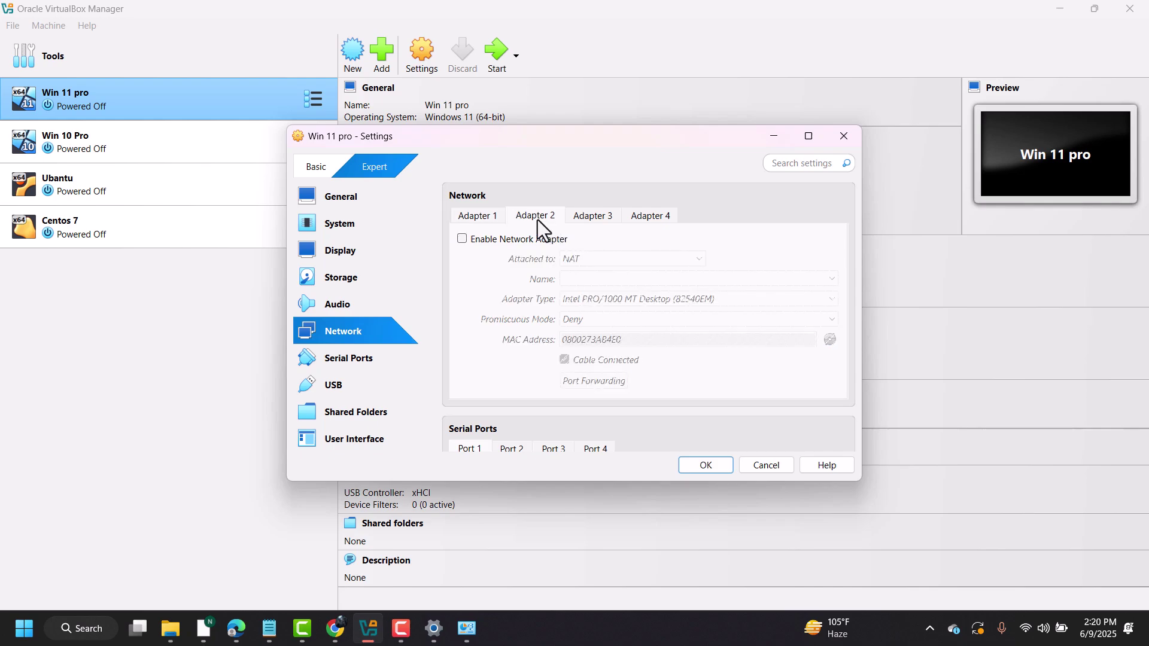
# - Enable Adapter 2 as a Bridged Adapter on Intel(R) Wi-Fi 6 AX201 160MHz
pyautogui.click(490, 238)
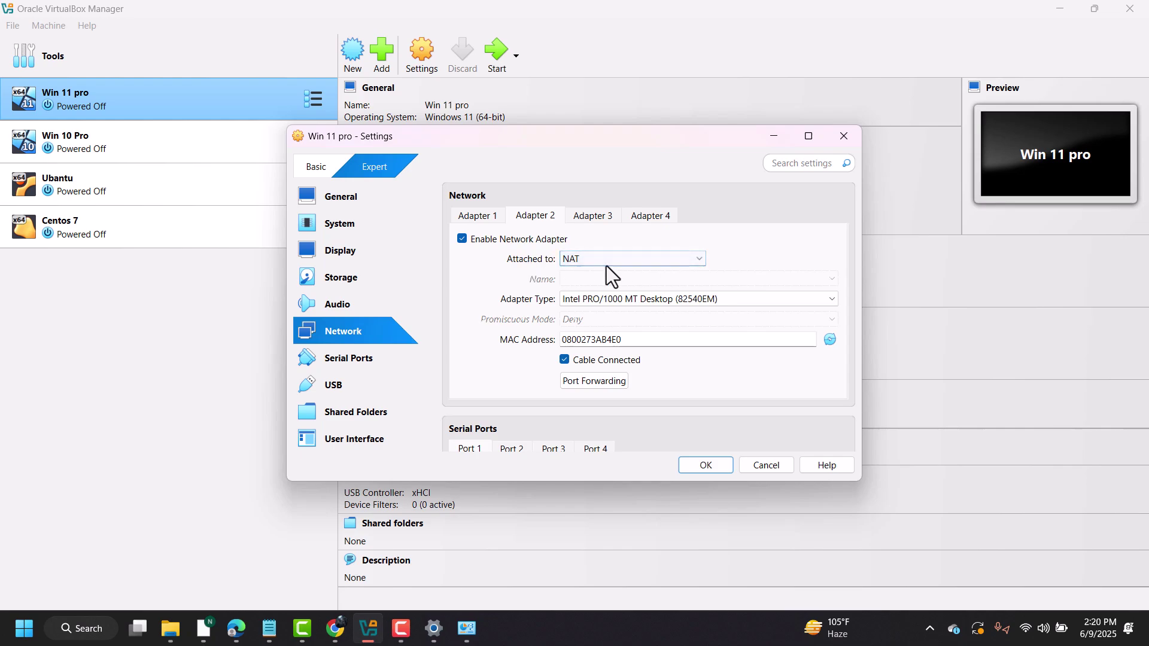
pyautogui.click(681, 263)
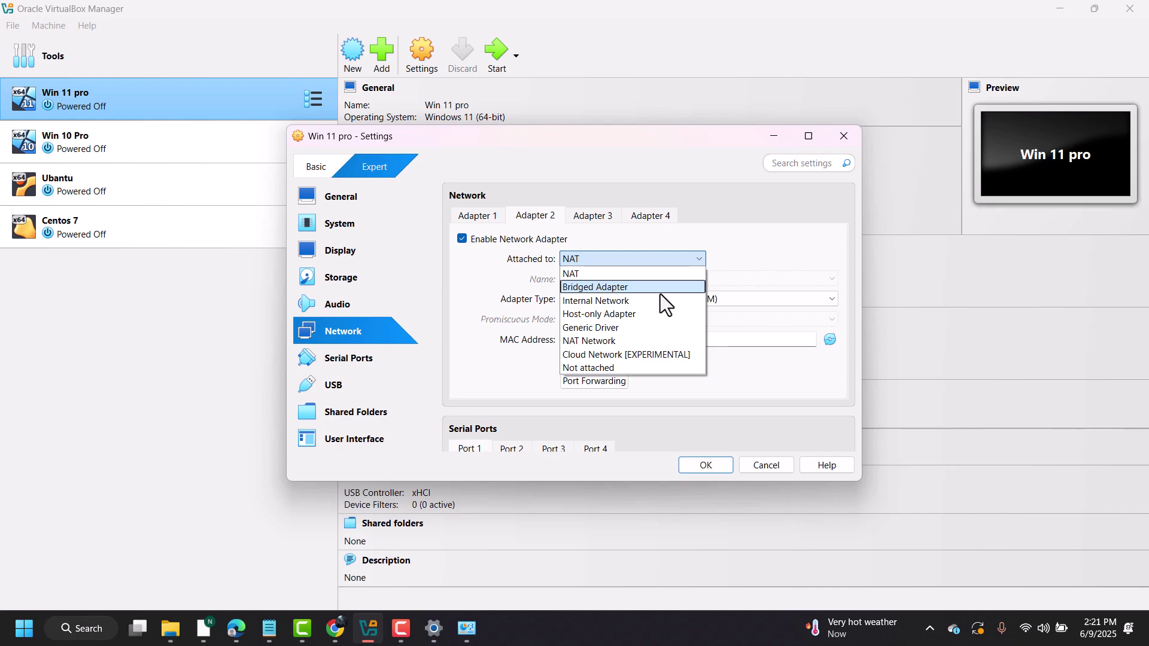
pyautogui.click(659, 292)
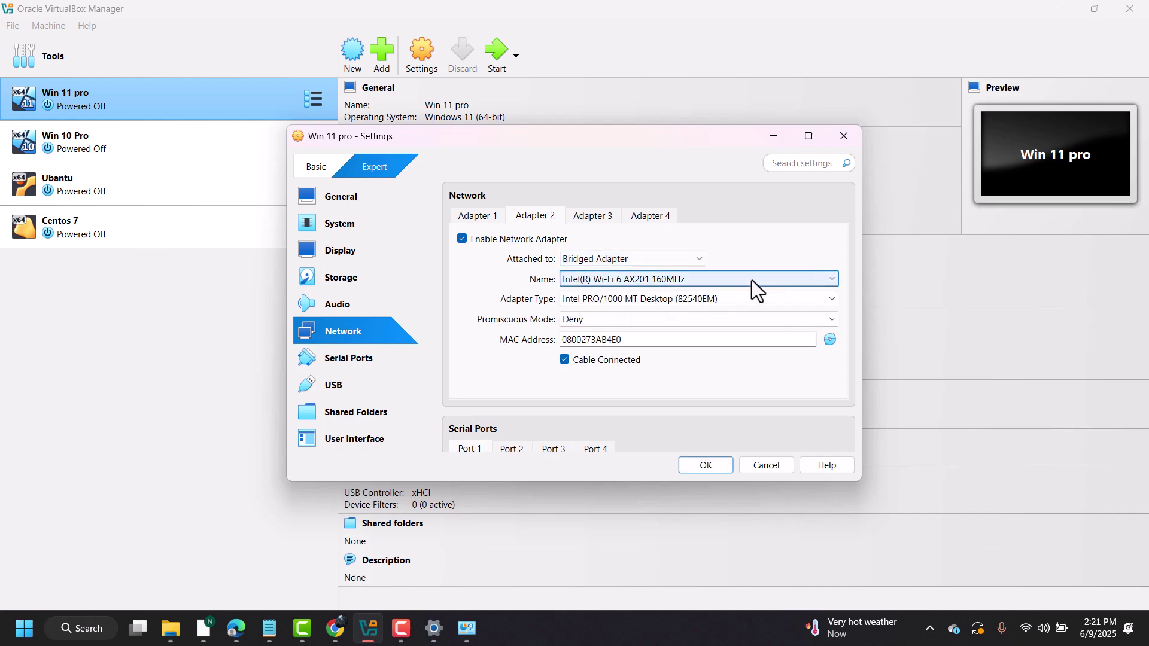
pyautogui.click(813, 282)
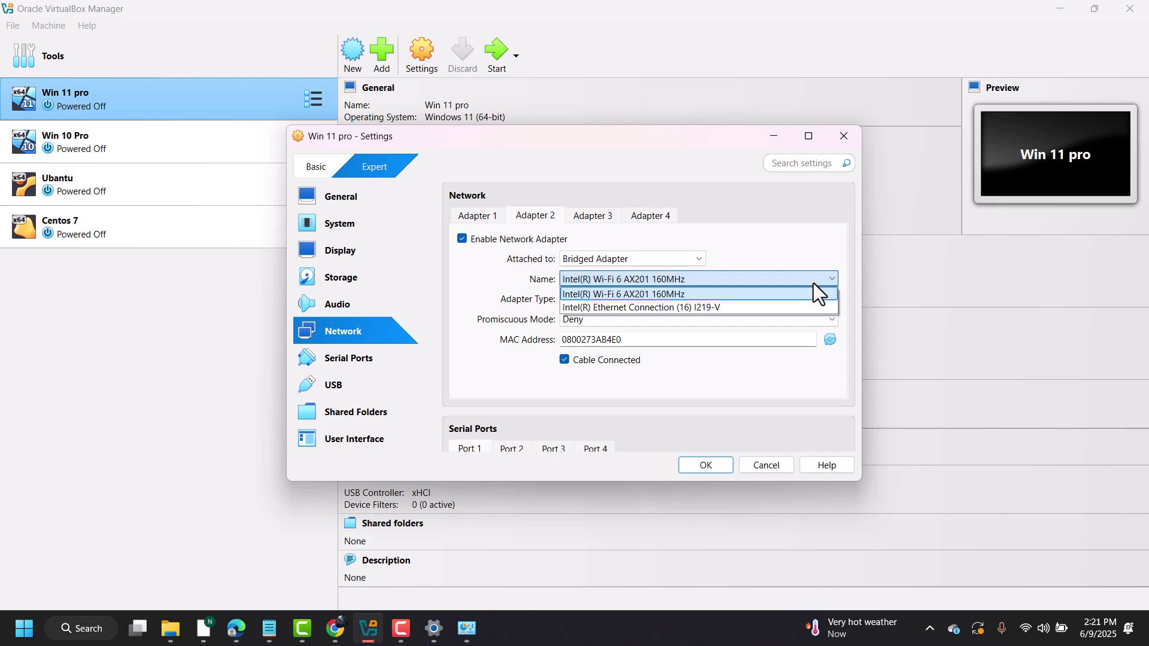
pyautogui.click(731, 292)
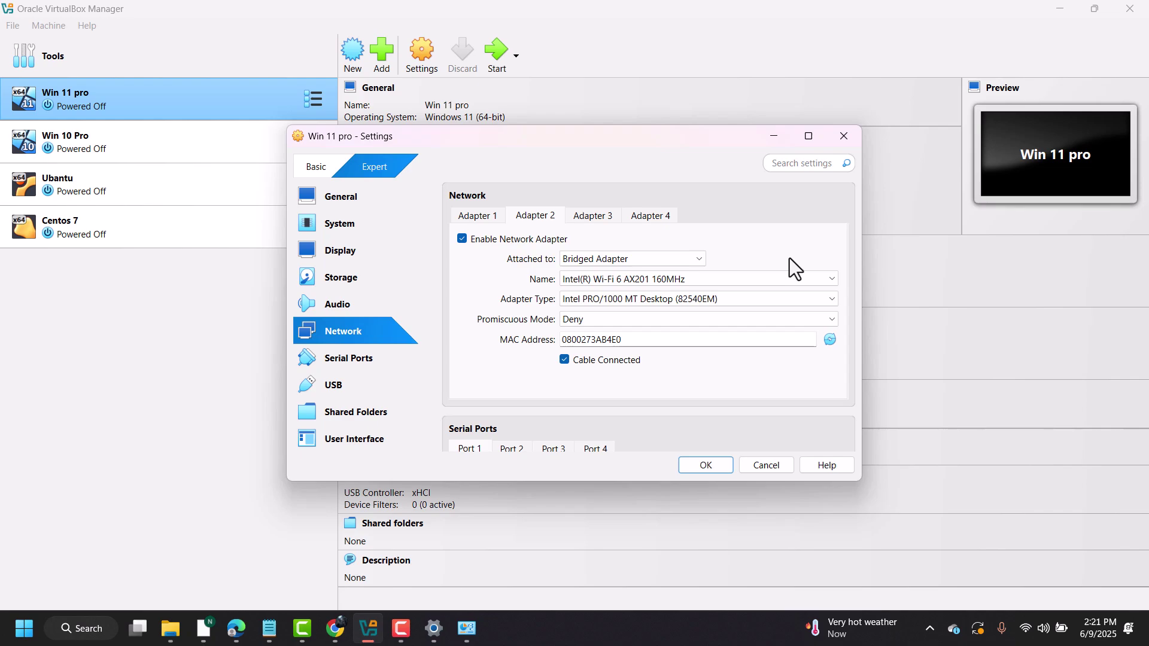
pyautogui.click(637, 256)
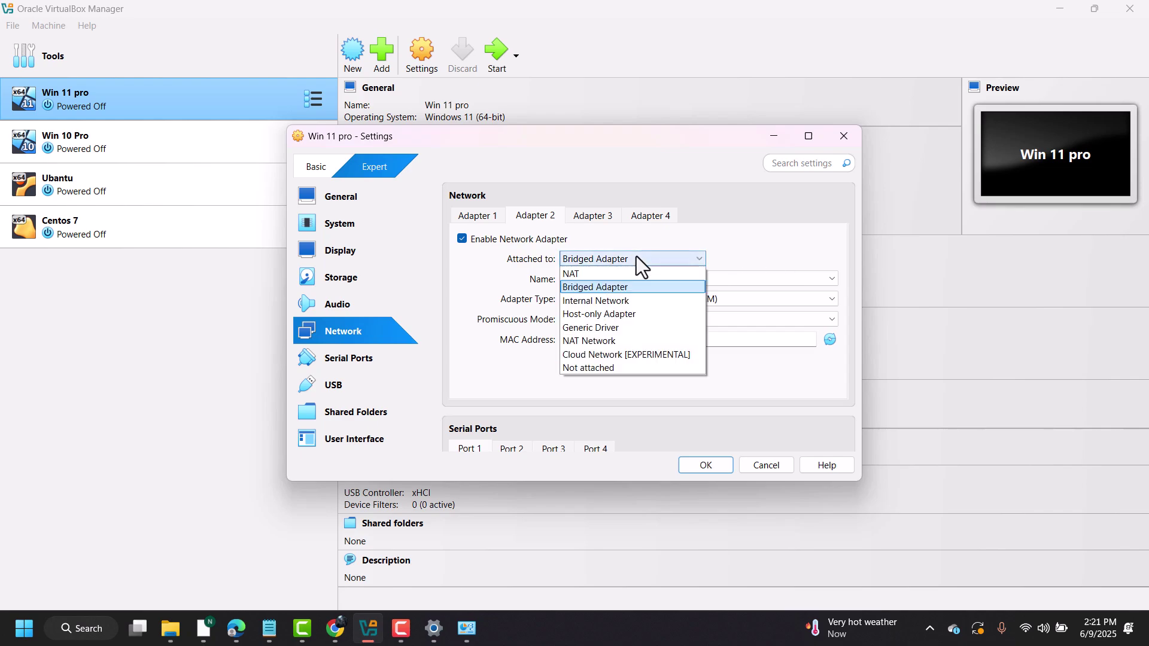
pyautogui.click(795, 266)
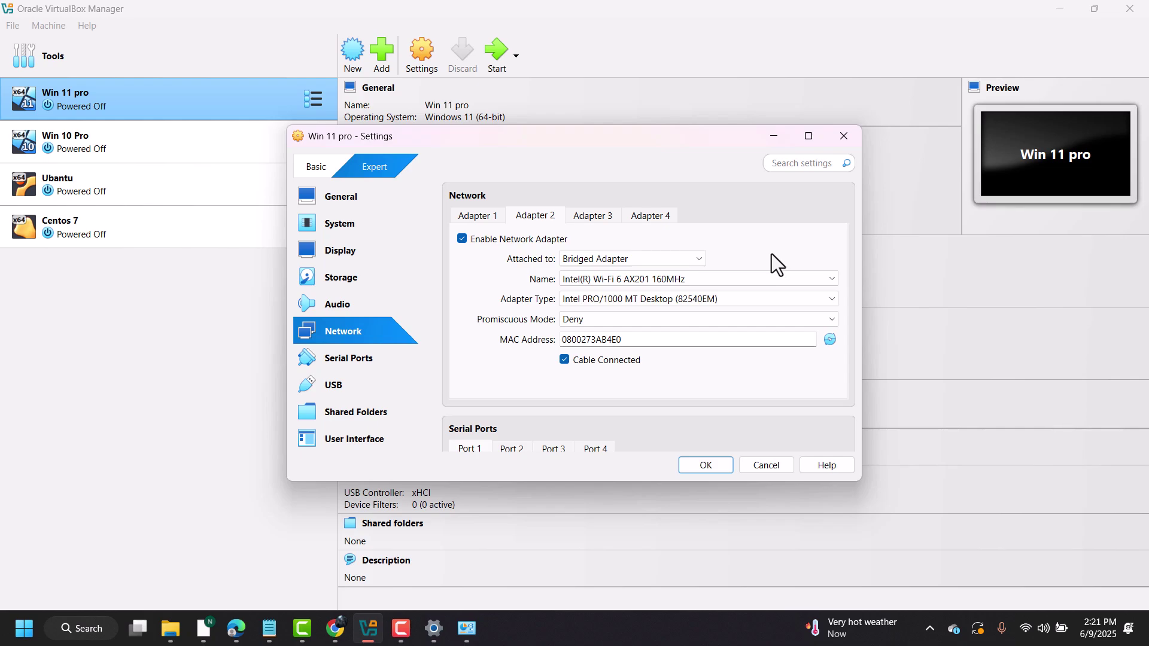
pyautogui.click(809, 281)
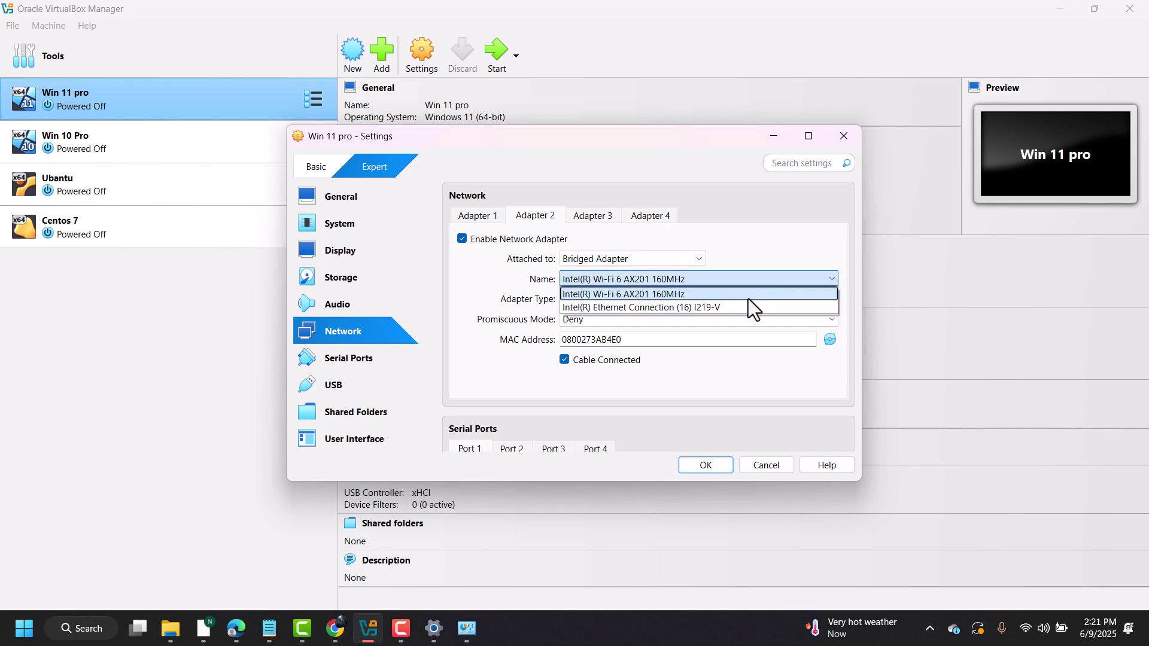
pyautogui.click(799, 264)
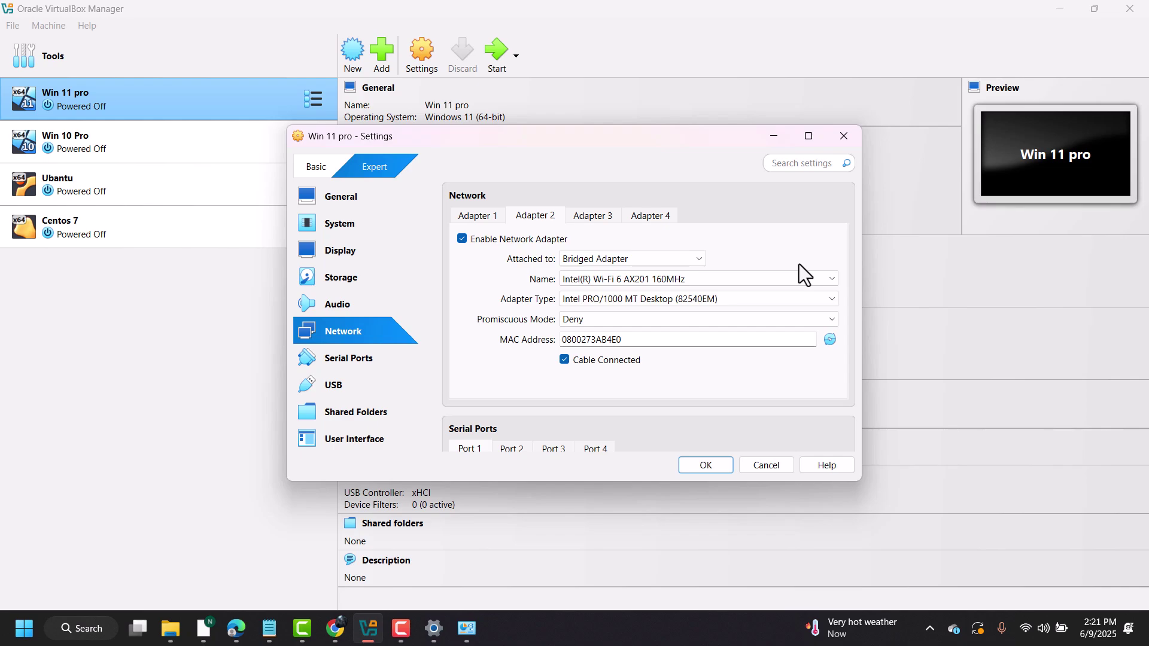
pyautogui.click(676, 257)
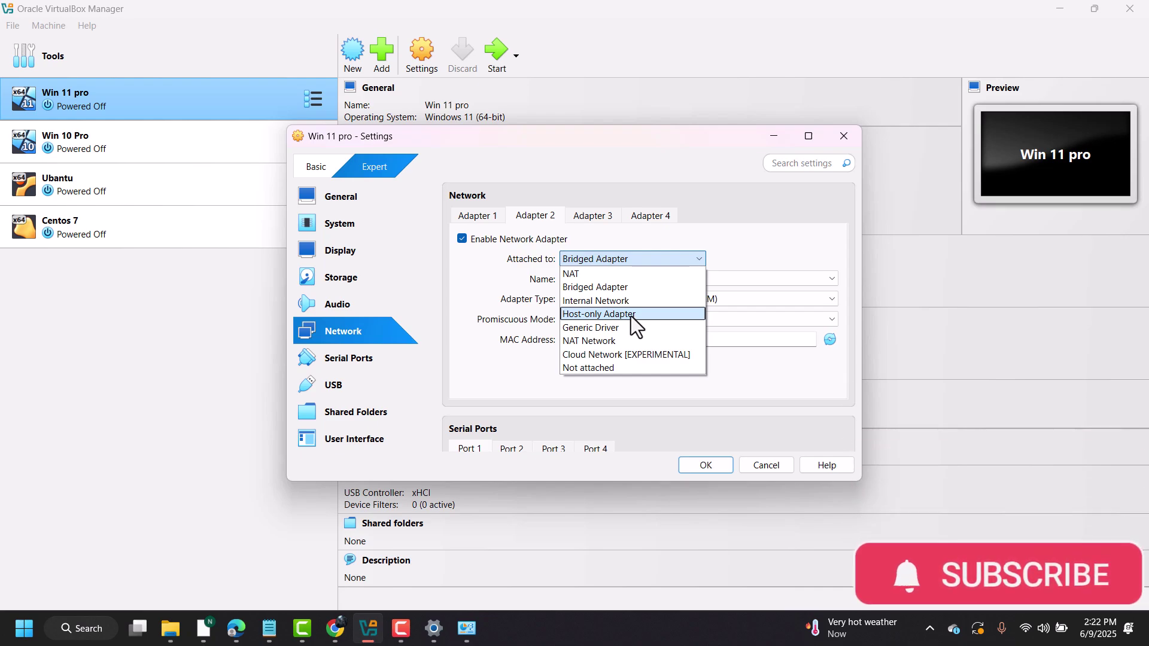
pyautogui.click(628, 290)
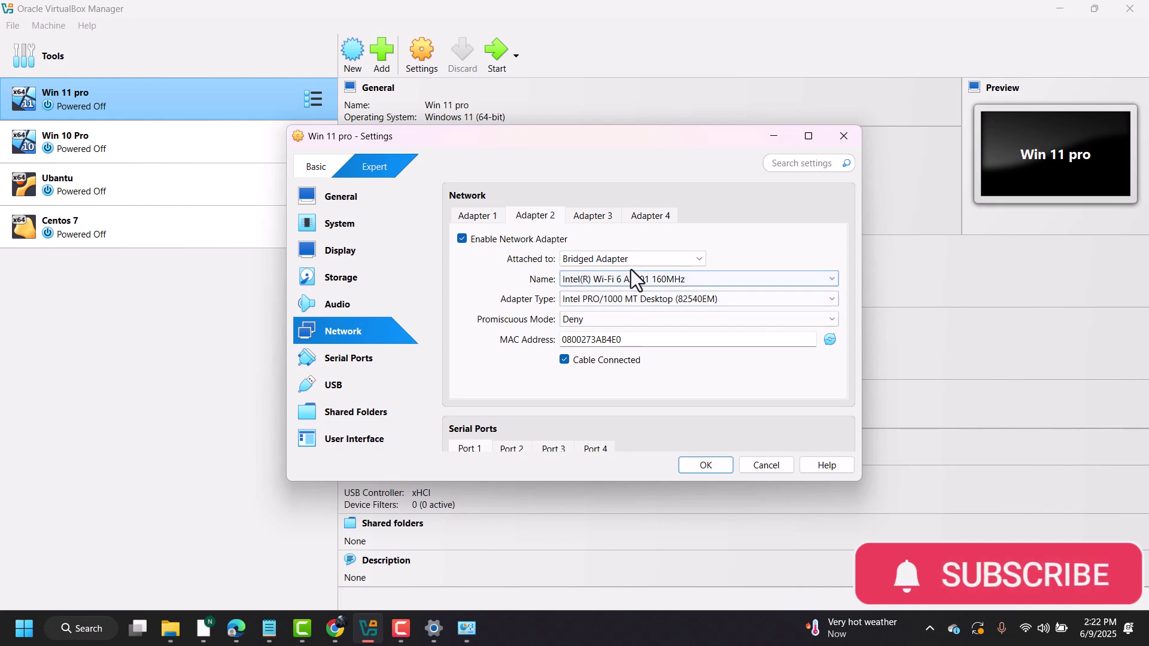
pyautogui.click(788, 280)
pyautogui.click(775, 279)
# - Save the bridged Adapter 2 settings and start Win 11 pro
pyautogui.click(710, 465)
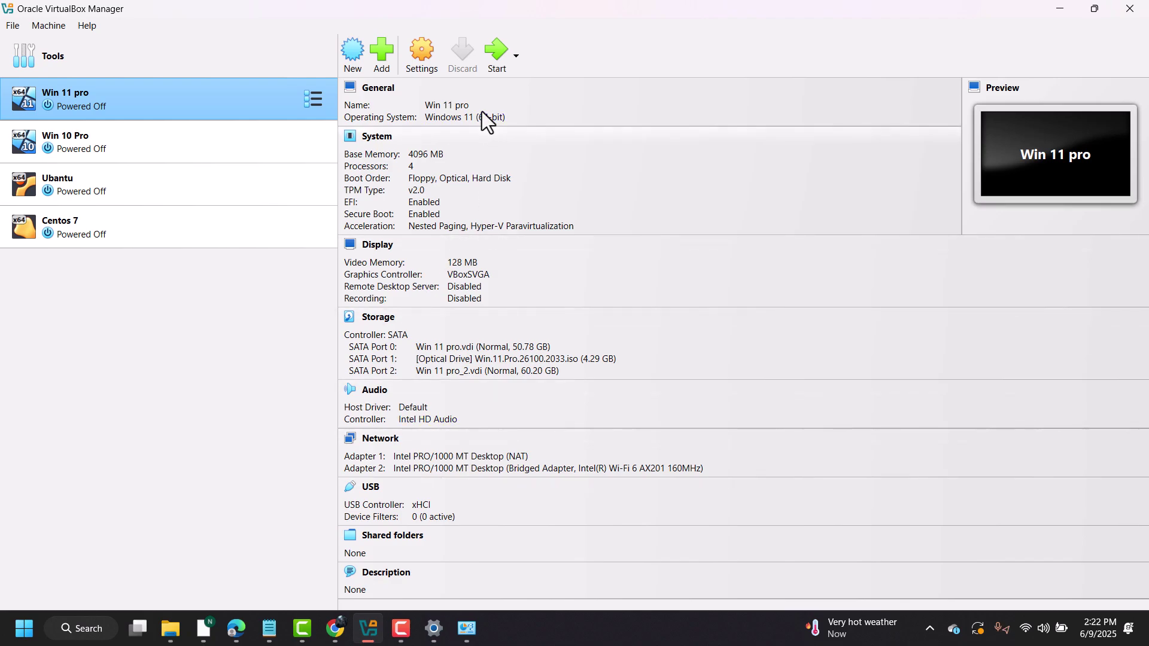
pyautogui.click(506, 56)
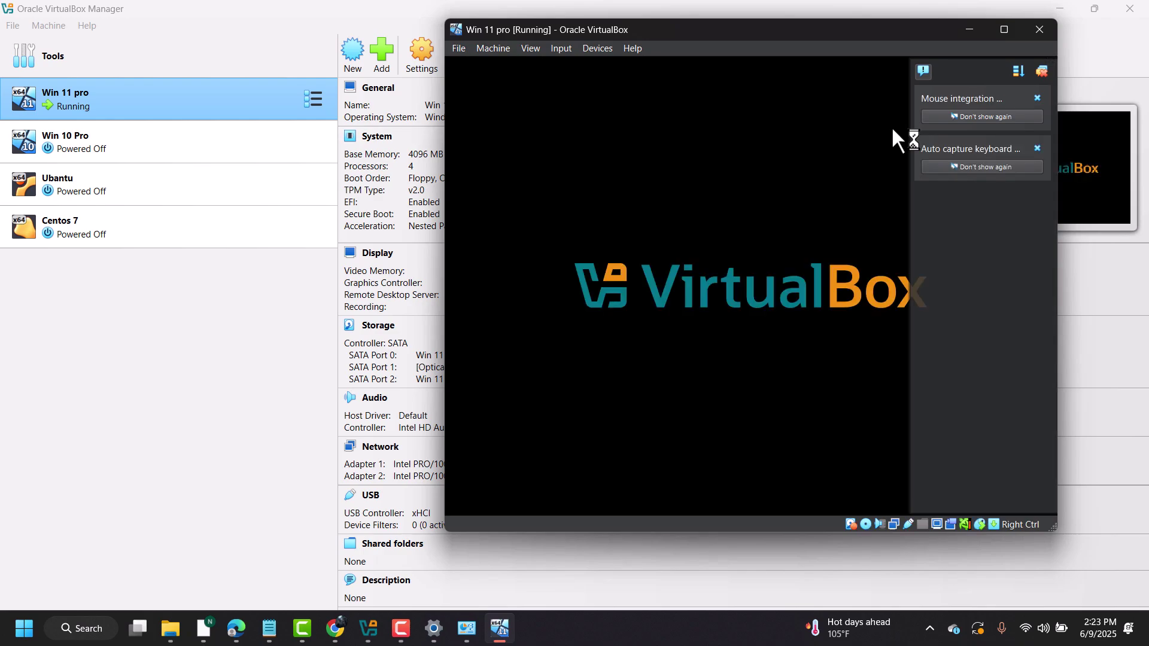
# - Dismiss the mouse and keyboard notices and drag the booting VM window to the screen top
pyautogui.click(1033, 77)
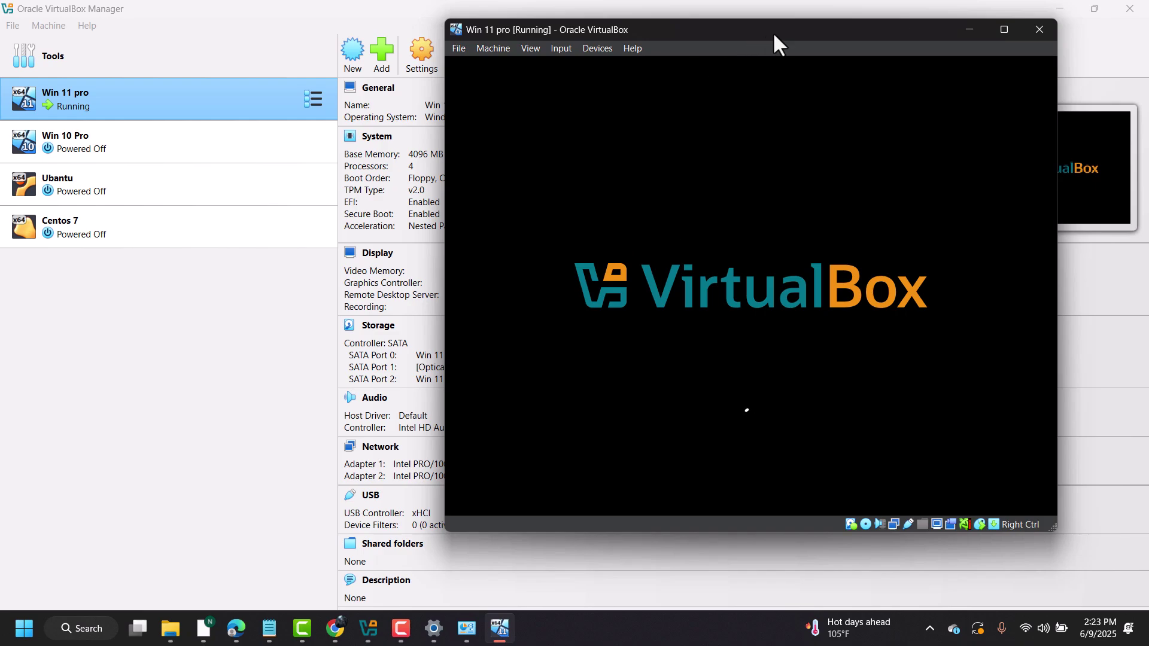
pyautogui.moveTo(778, 33); pyautogui.dragTo(677, 16)
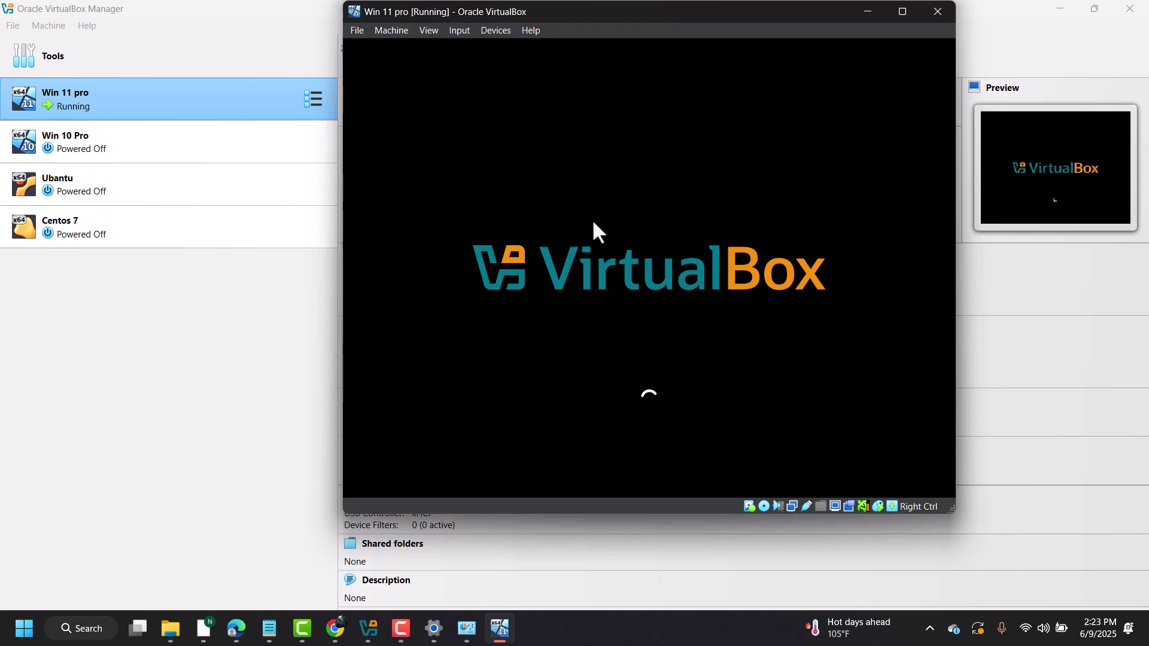
# - Launch a host Command Prompt by running cmd from the Run box
pyautogui.rightClick(24, 628)
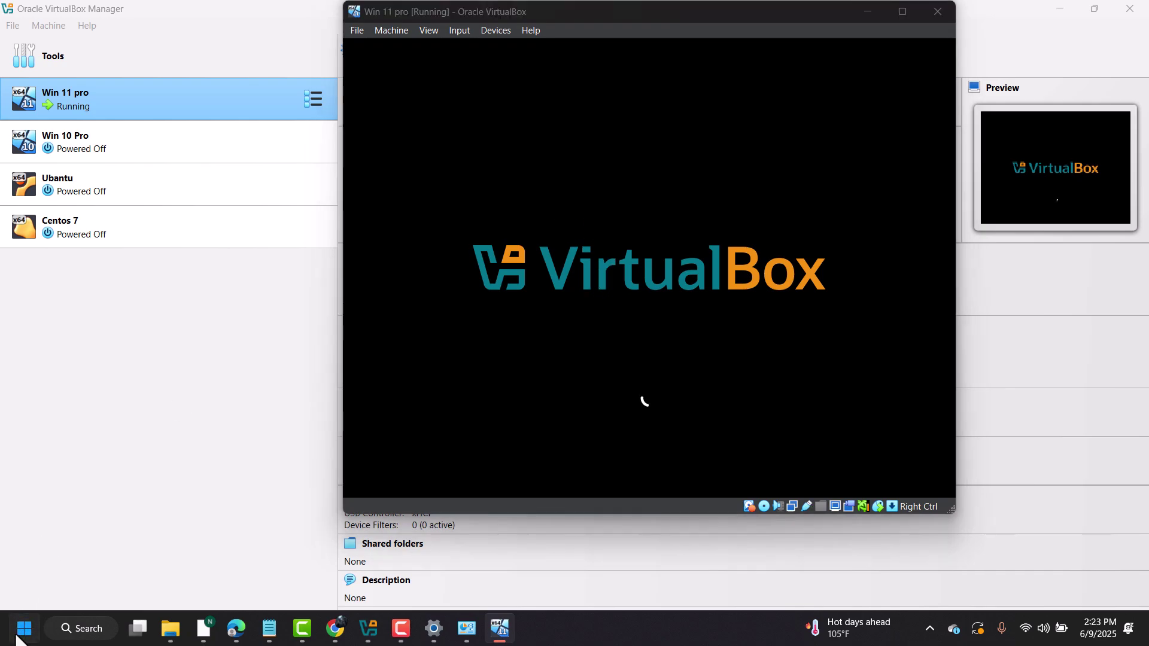
pyautogui.click(40, 541)
pyautogui.write('cmd')
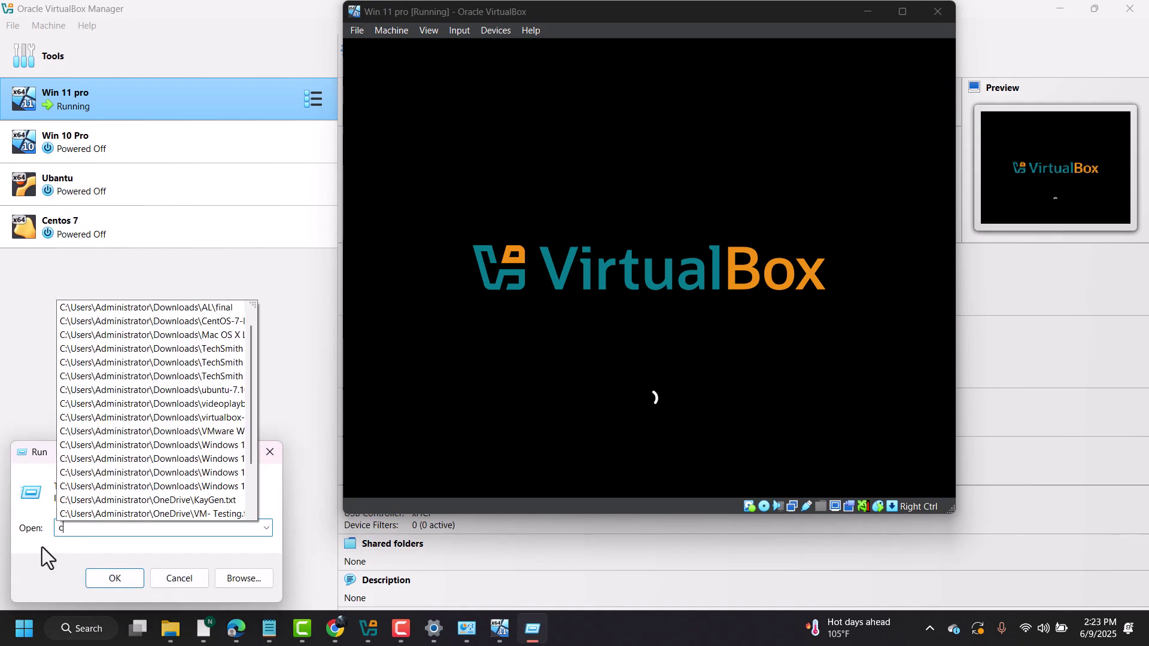
pyautogui.press('Return')
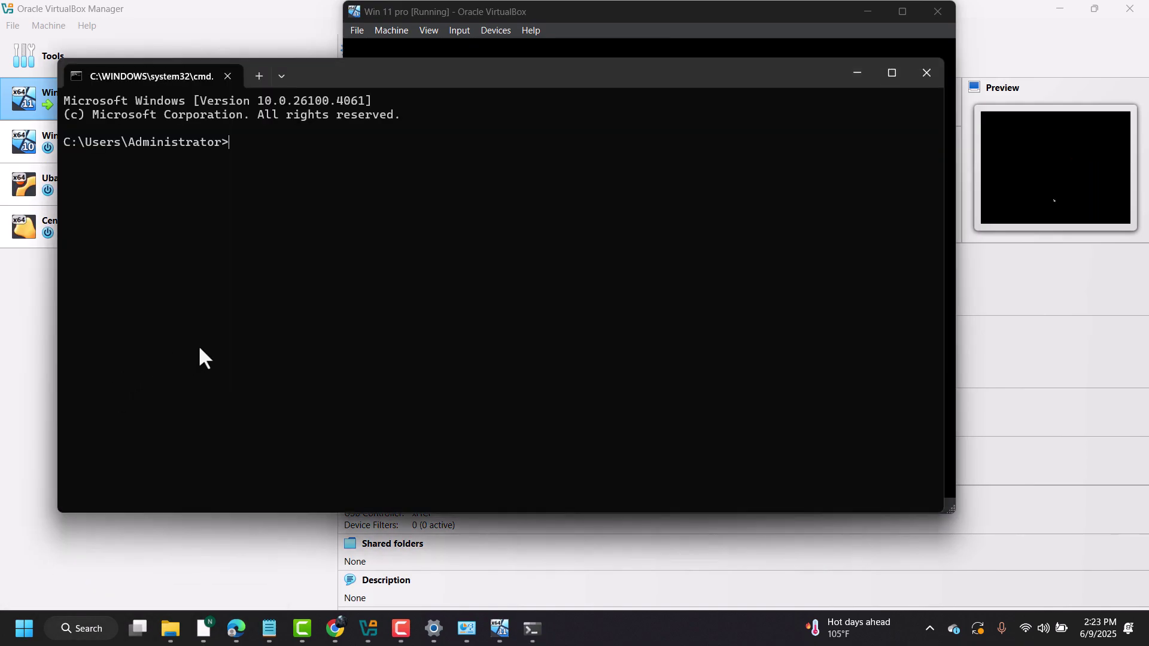
# - Run ipconfig and highlight the Wi-Fi adapter's IPv4 address 192.168.1.7
pyautogui.write('ipcong')
pyautogui.press('BackSpace')
pyautogui.press('BackSpace')
pyautogui.press('BackSpace')
pyautogui.press('BackSpace')
pyautogui.write('congi')
pyautogui.press('BackSpace')
pyautogui.press('BackSpace')
pyautogui.press('BackSpace')
pyautogui.write('nfig')
pyautogui.press('Return')
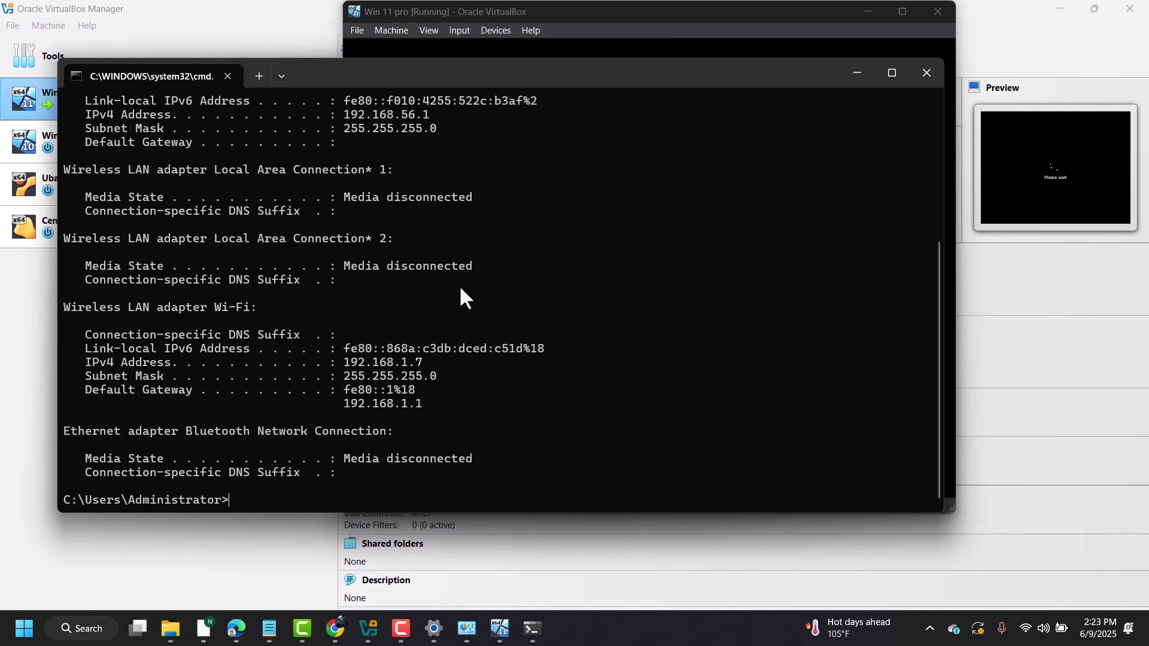
pyautogui.scroll(1, 460, 289)
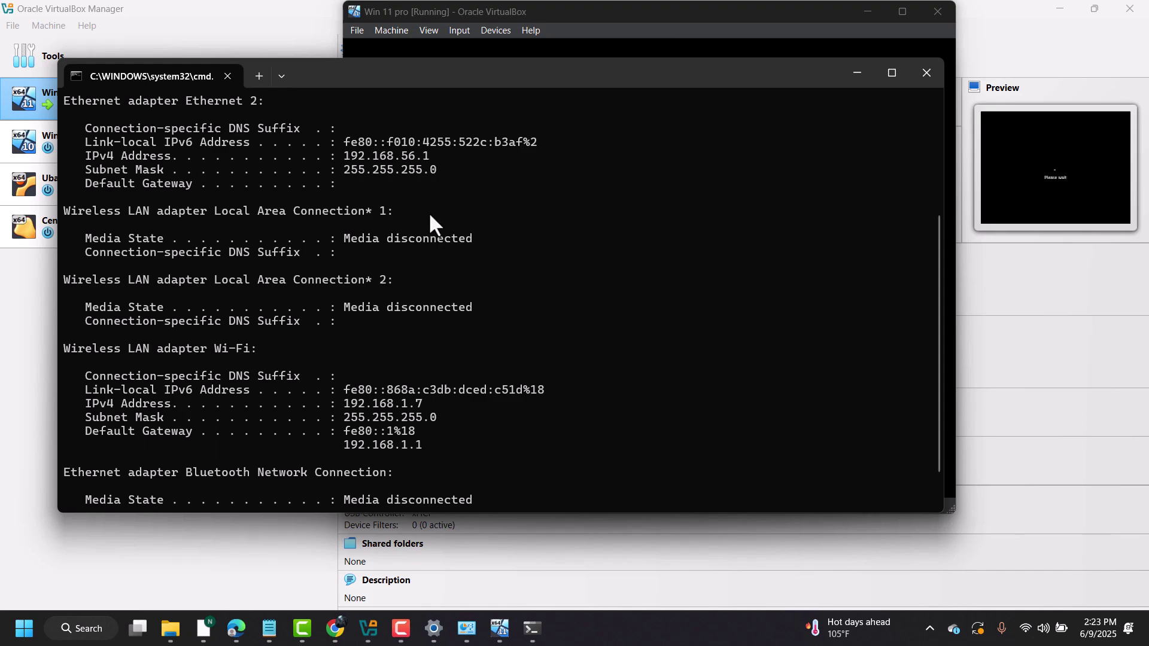
pyautogui.scroll(-1, 429, 212)
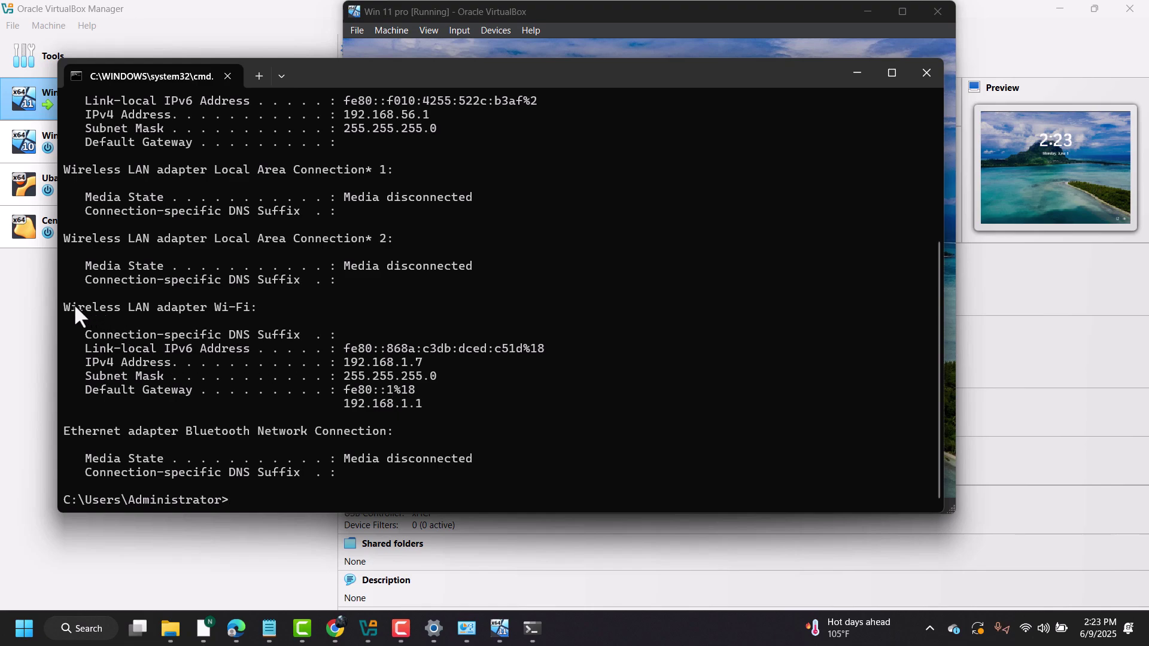
pyautogui.moveTo(72, 307); pyautogui.dragTo(222, 310)
pyautogui.click(348, 378)
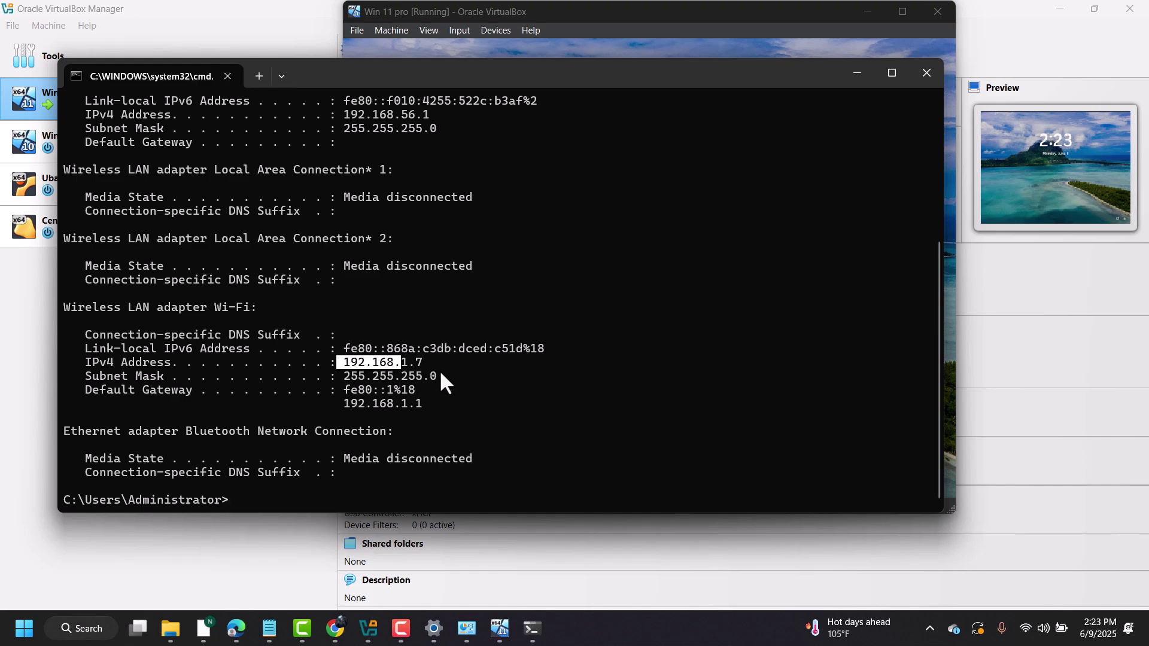
# - Bring the Win 11 VM forward and sign in at its lock screen with the PIN
pyautogui.click(693, 27)
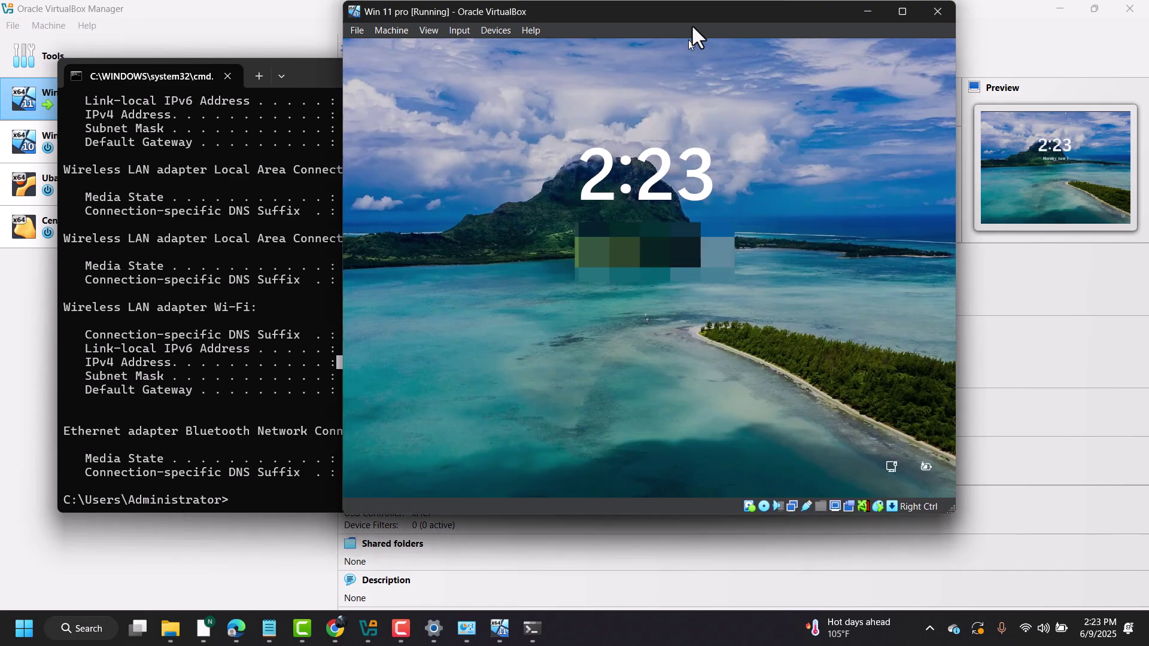
pyautogui.click(628, 300)
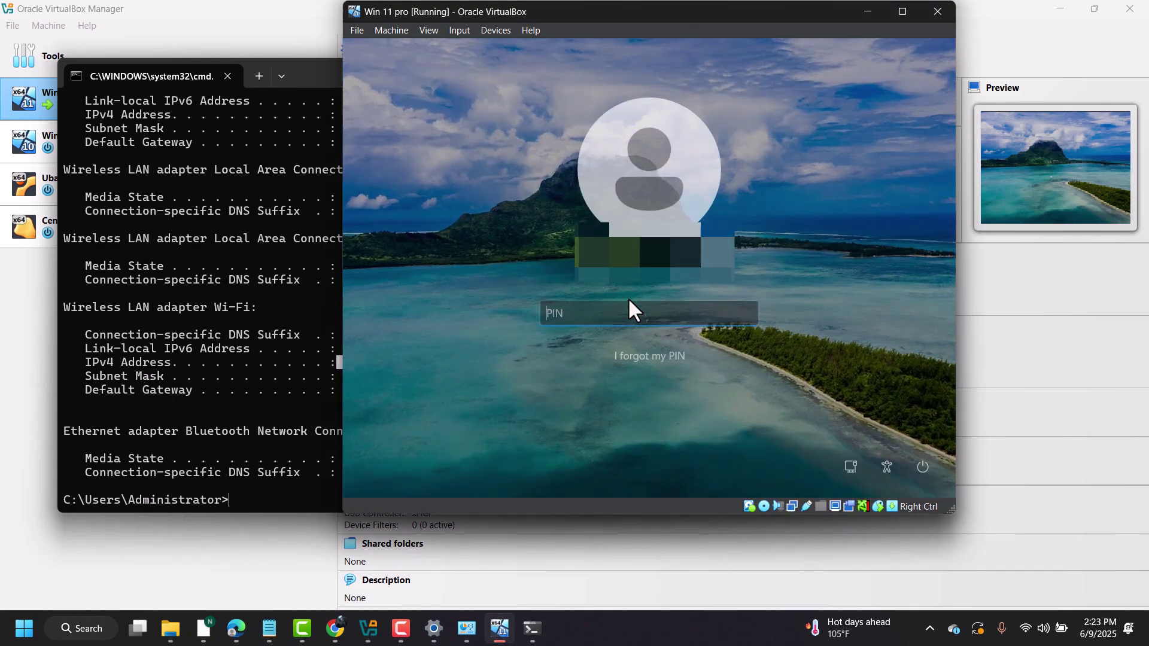
pyautogui.write('1')
pyautogui.press('BackSpace')
pyautogui.press('BackSpace')
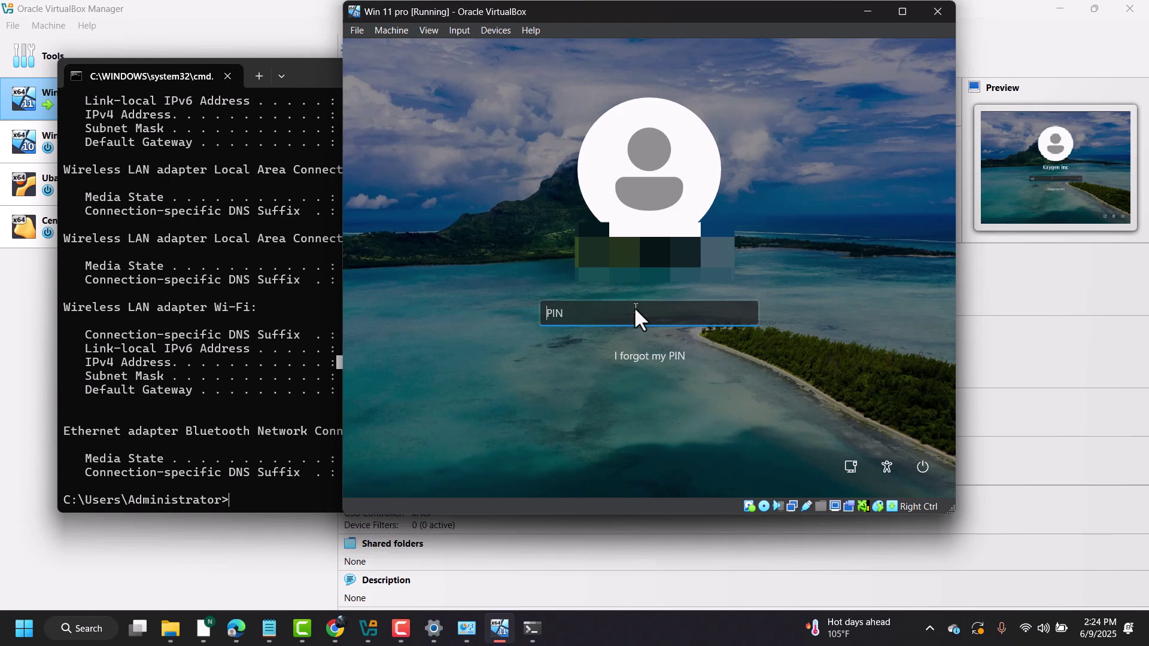
pyautogui.write('123456')
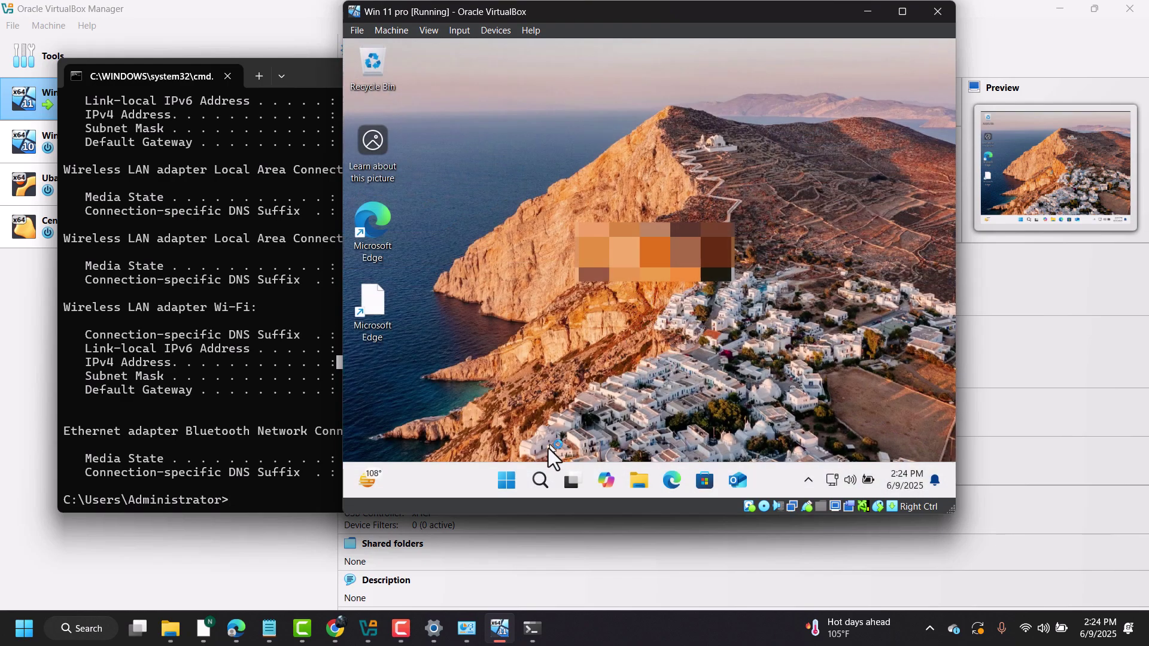
# - Run ncpa.cpl in the guest and look over the Ethernet and Ethernet 2 adapters
pyautogui.rightClick(508, 477)
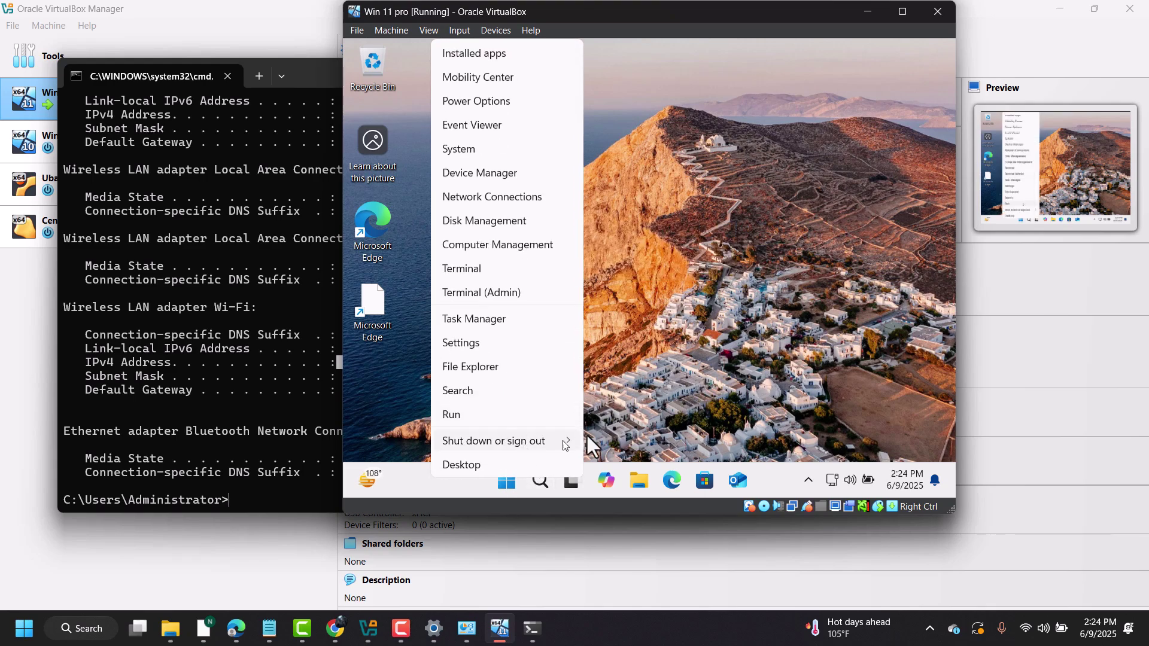
pyautogui.click(490, 416)
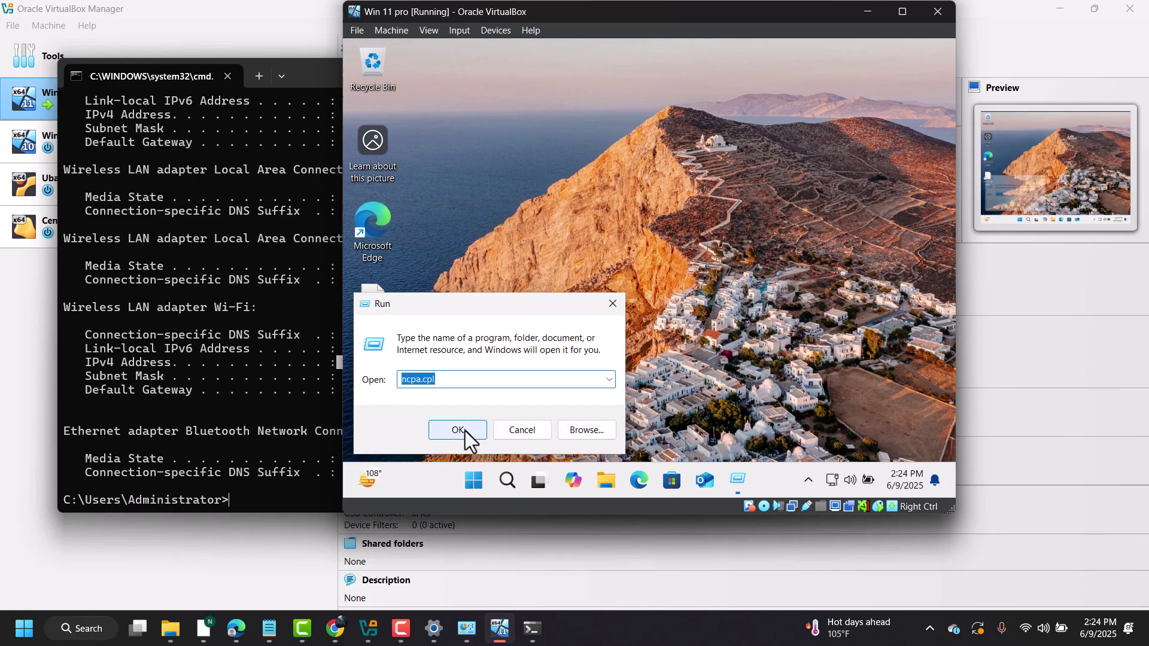
pyautogui.click(463, 435)
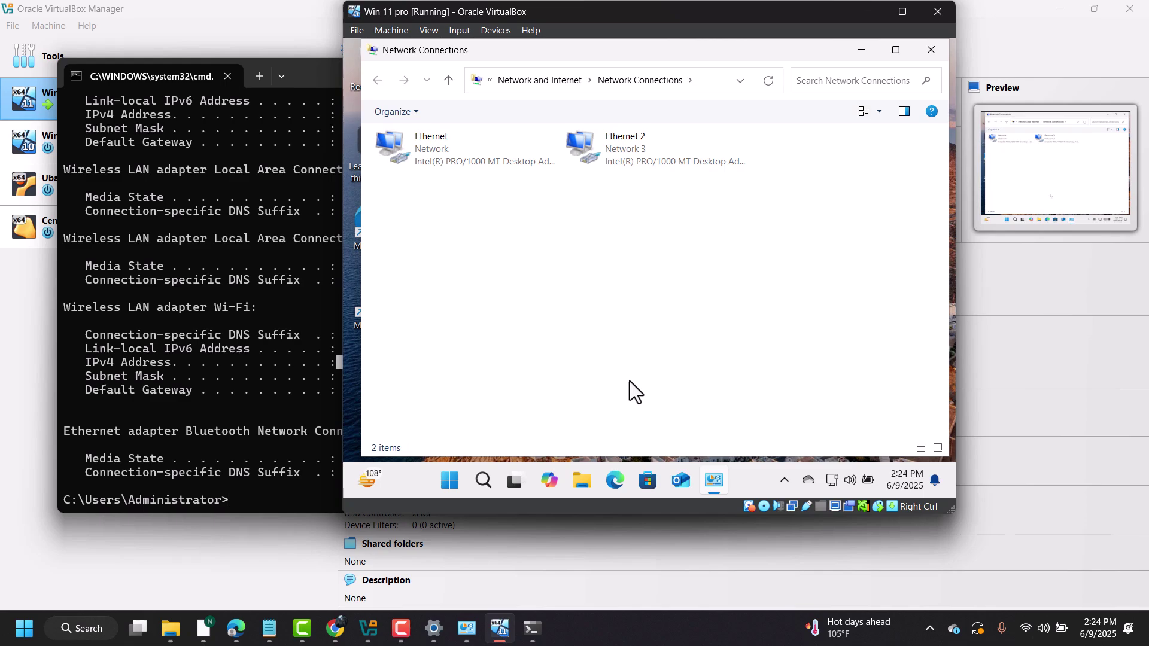
pyautogui.click(493, 167)
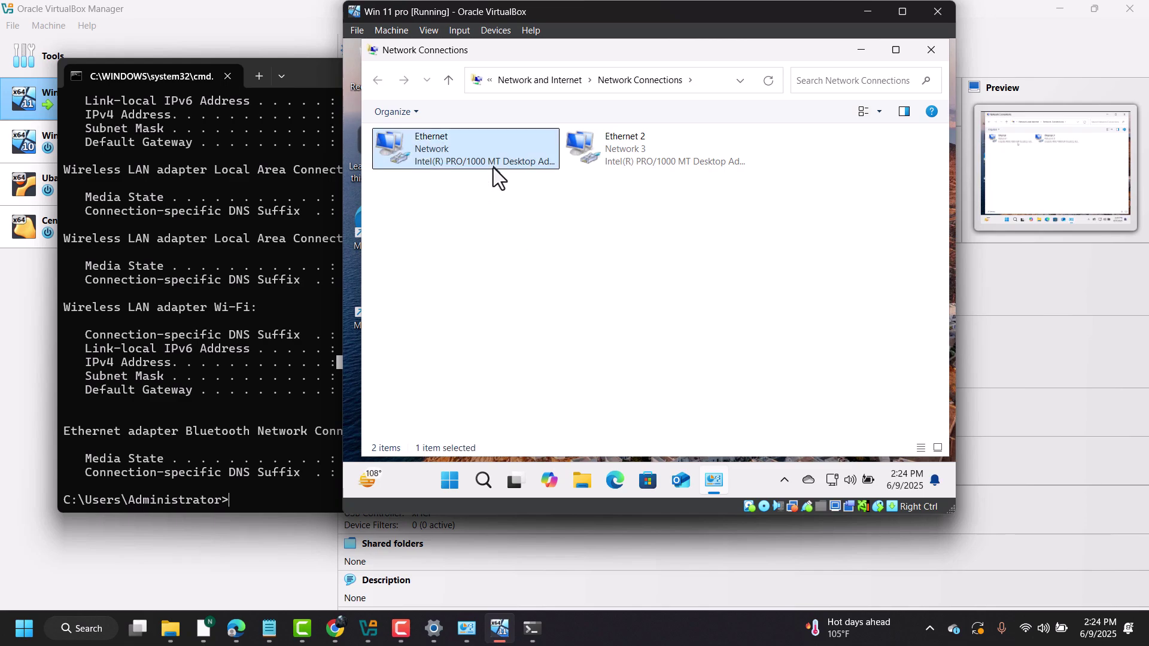
pyautogui.click(651, 160)
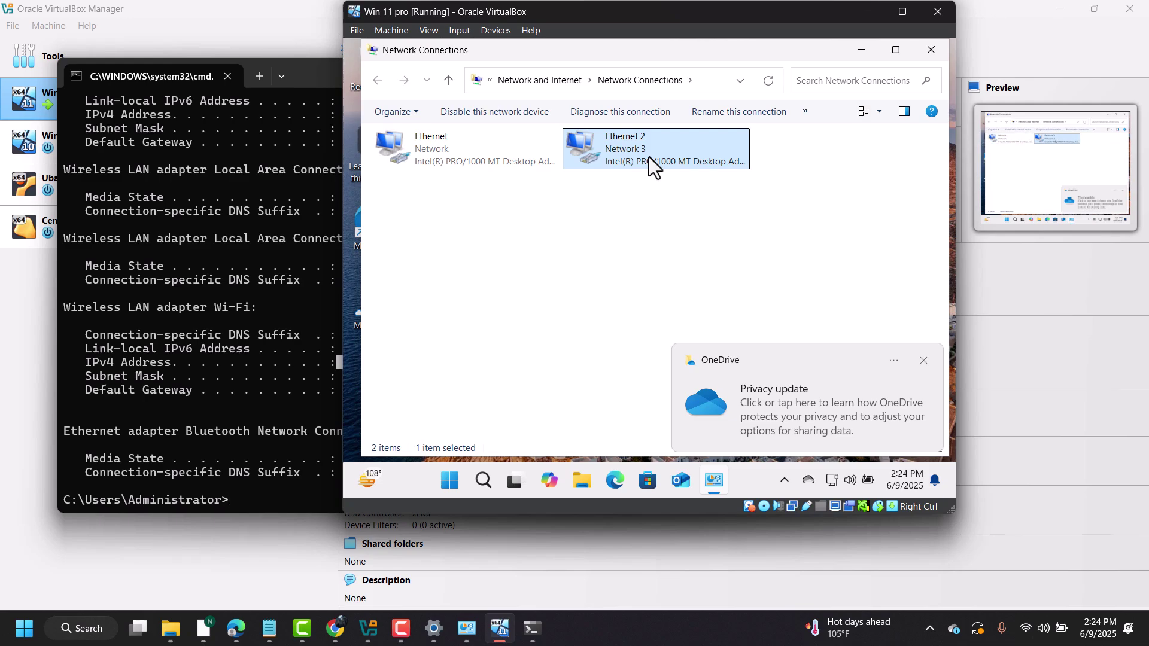
# - Close Network Connections, dismiss the OneDrive notification, and reopen Network Connections via Run
pyautogui.click(932, 50)
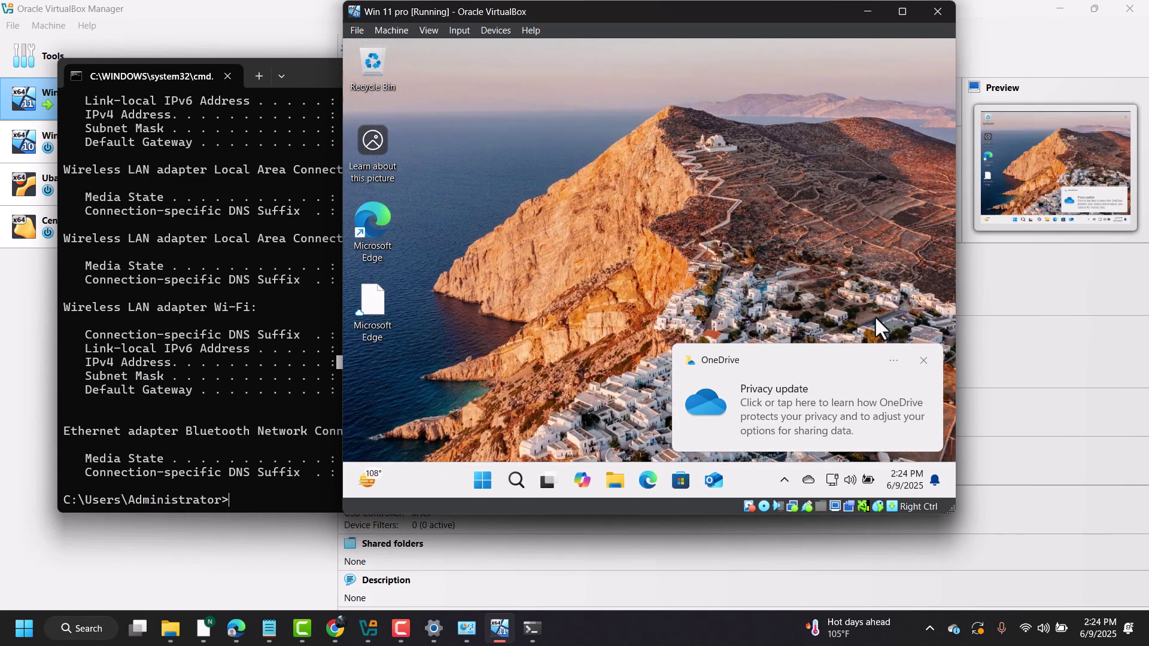
pyautogui.click(925, 363)
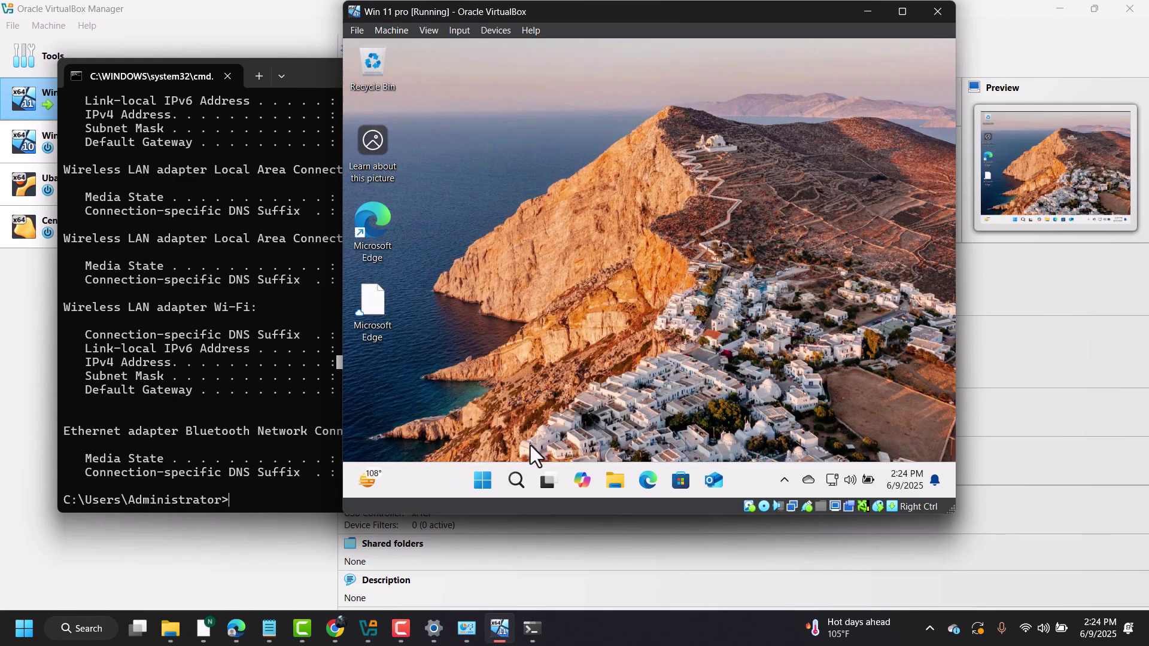
pyautogui.rightClick(484, 481)
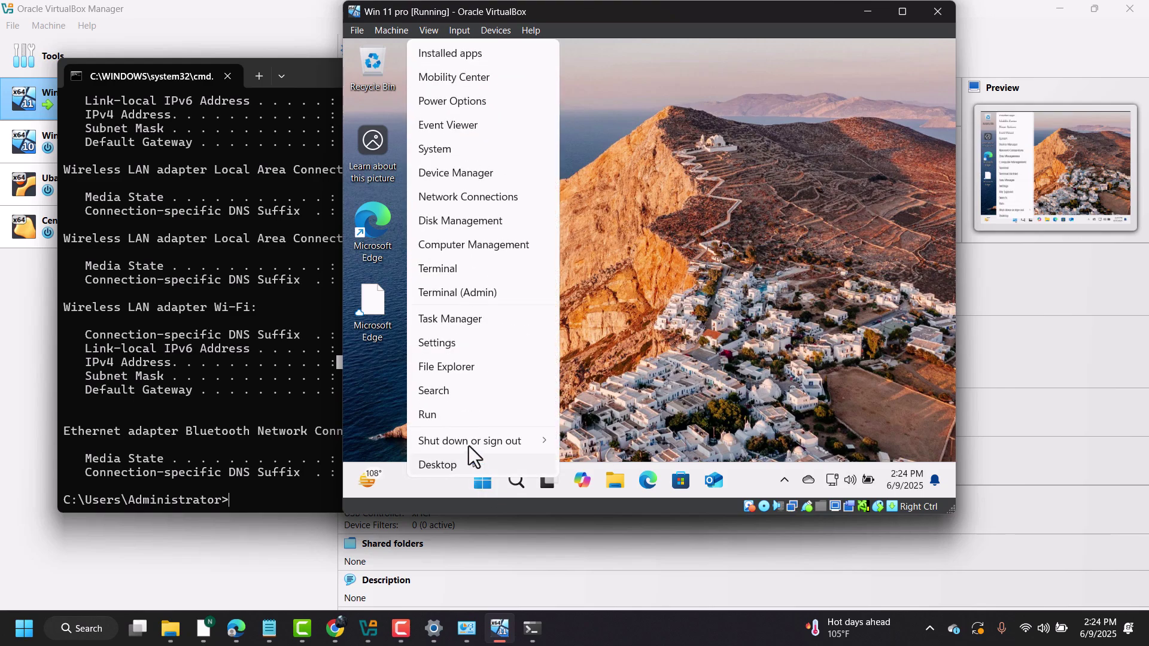
pyautogui.click(461, 419)
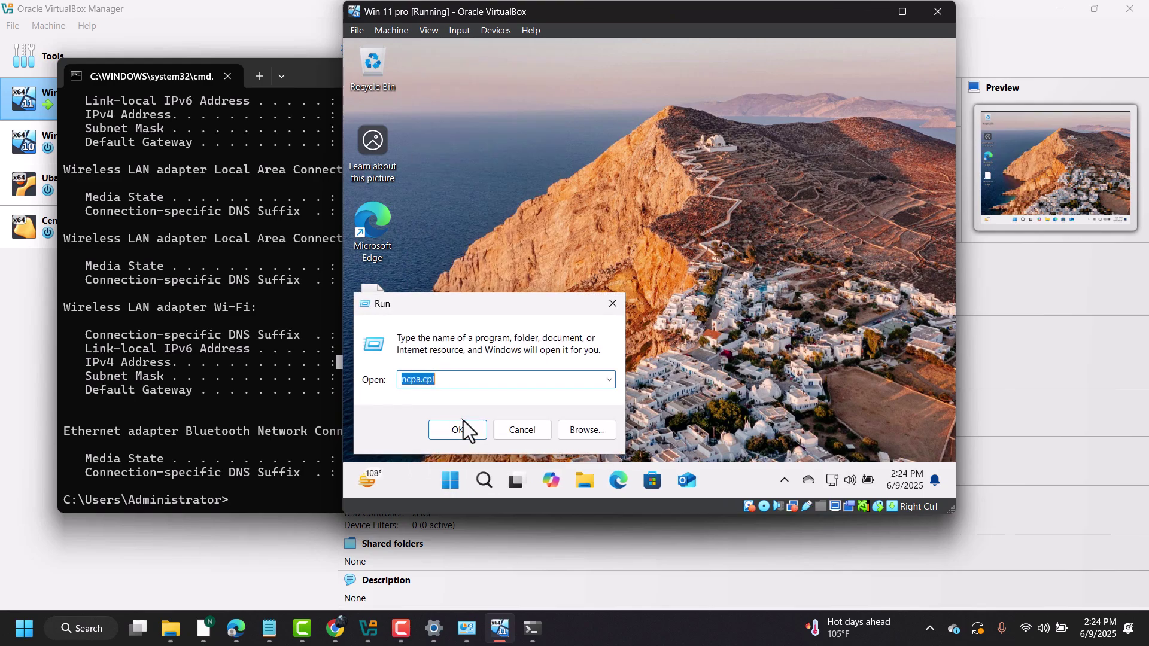
pyautogui.click(461, 430)
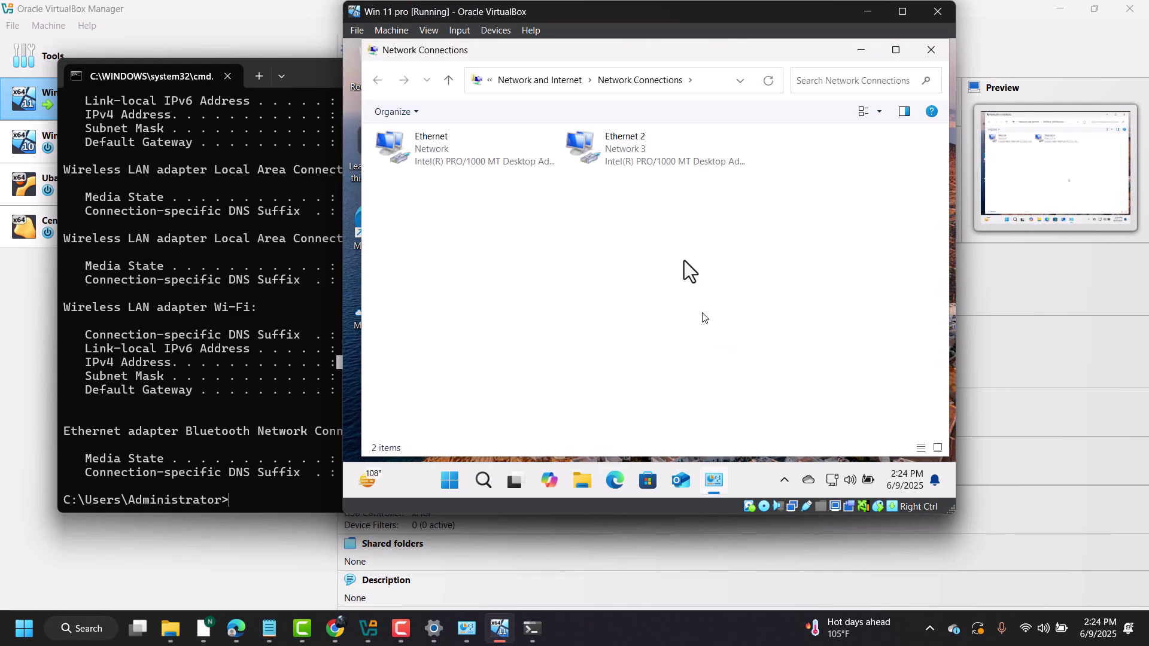
# - Open the Ethernet adapter's status details, showing IPv4 10.0.2.15 and gateway 10.0.2.2
pyautogui.rightClick(461, 156)
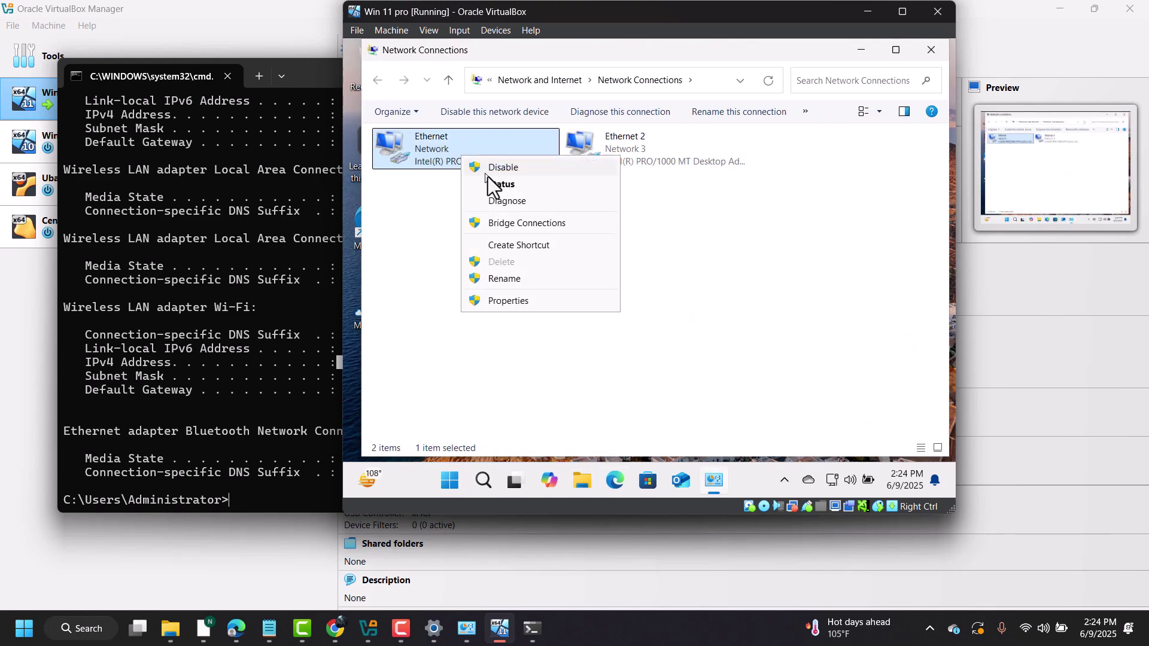
pyautogui.click(492, 183)
pyautogui.click(582, 257)
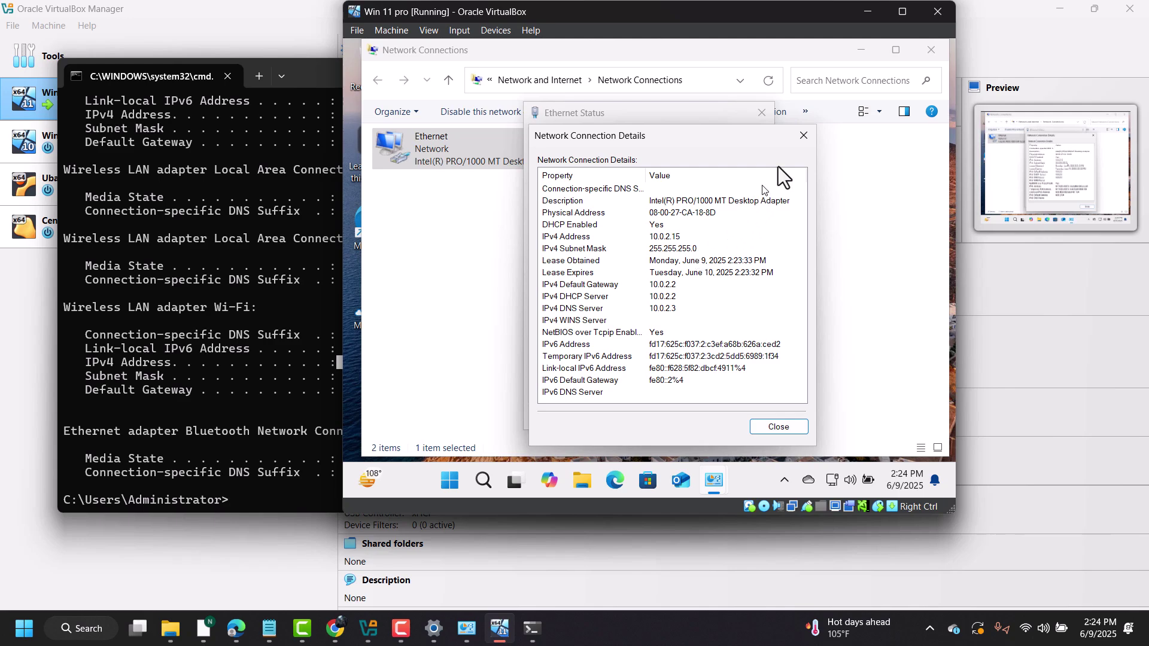
# - Close the Ethernet dialogs and open Ethernet 2's details, showing guest IPv4 192.168.1.6
pyautogui.click(807, 138)
pyautogui.click(760, 114)
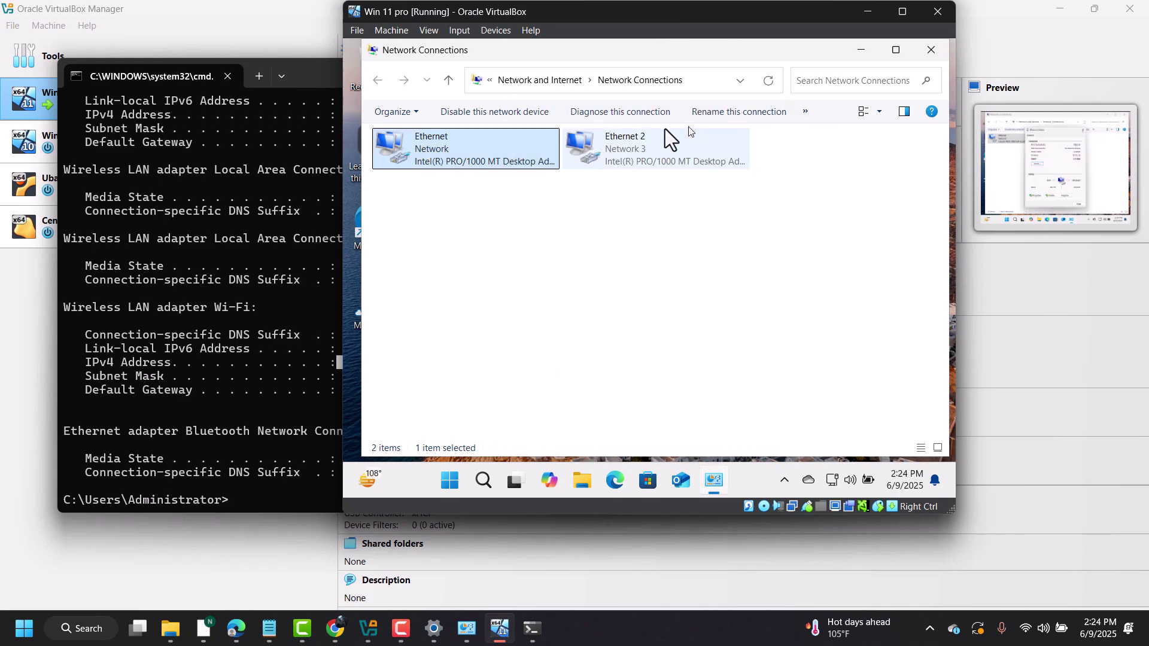
pyautogui.rightClick(615, 160)
pyautogui.click(668, 189)
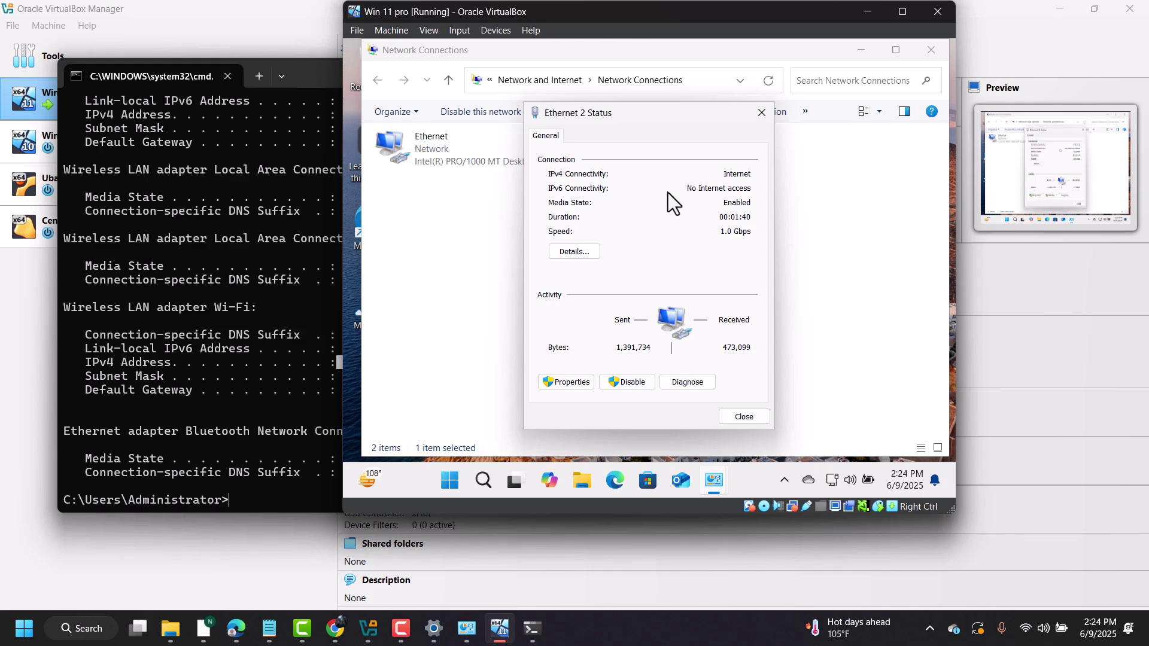
pyautogui.click(575, 252)
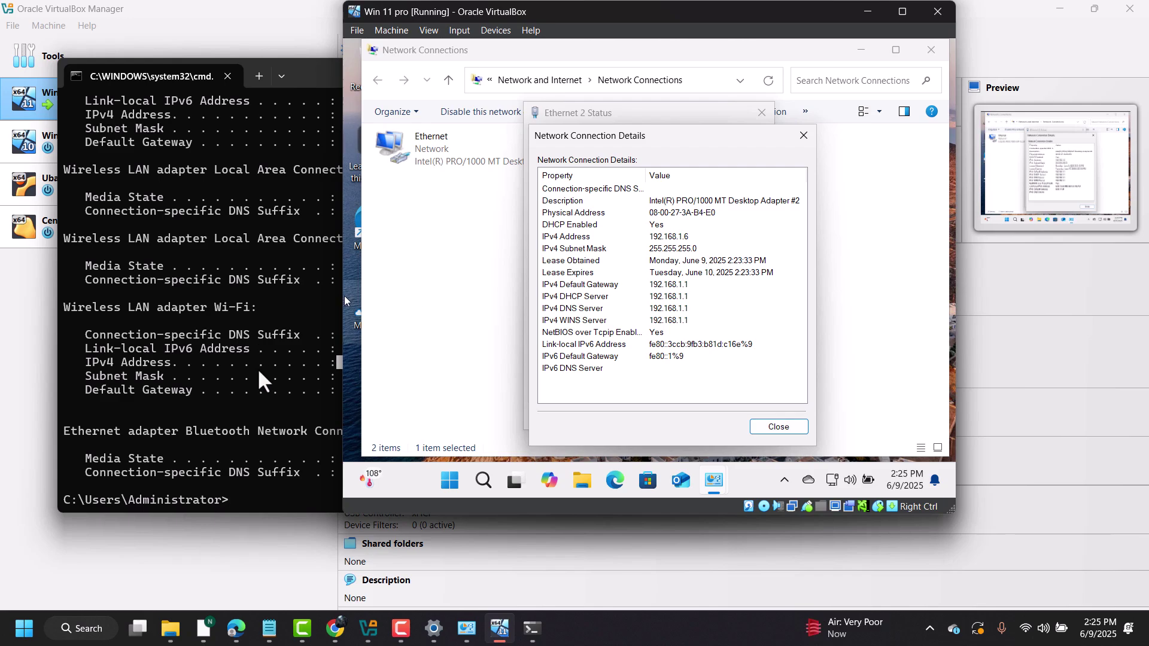
pyautogui.click(234, 453)
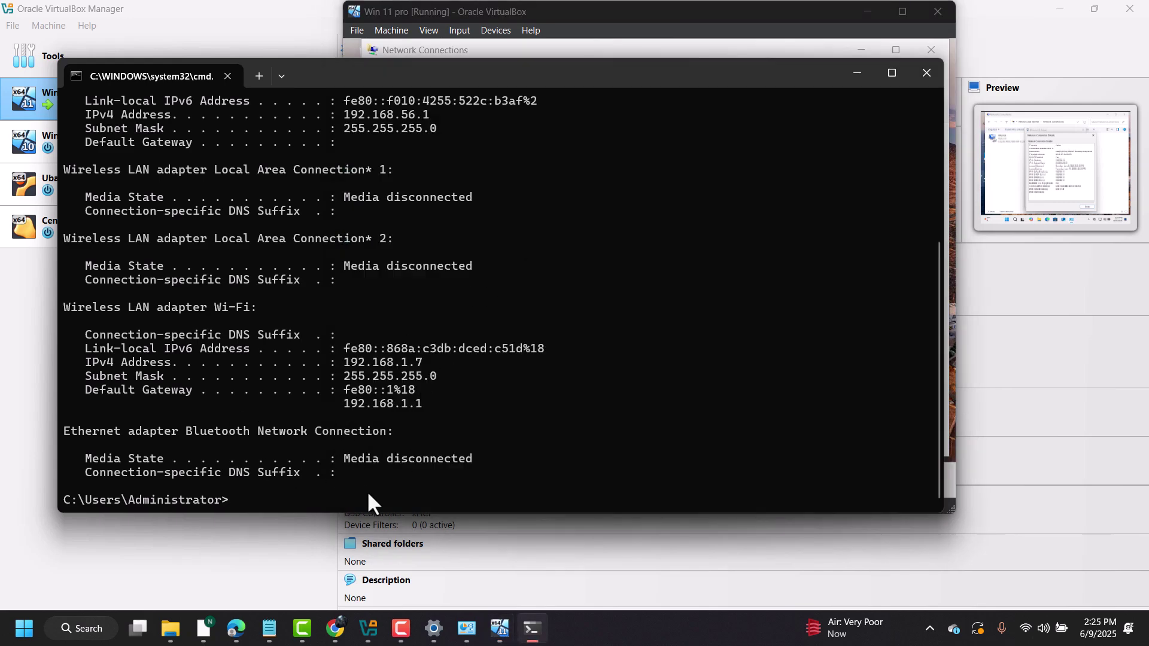
# - Ping the host's own address 192.168.1.7 from the host Command Prompt
pyautogui.write('ping 192.168.1.7')
pyautogui.press('Return')
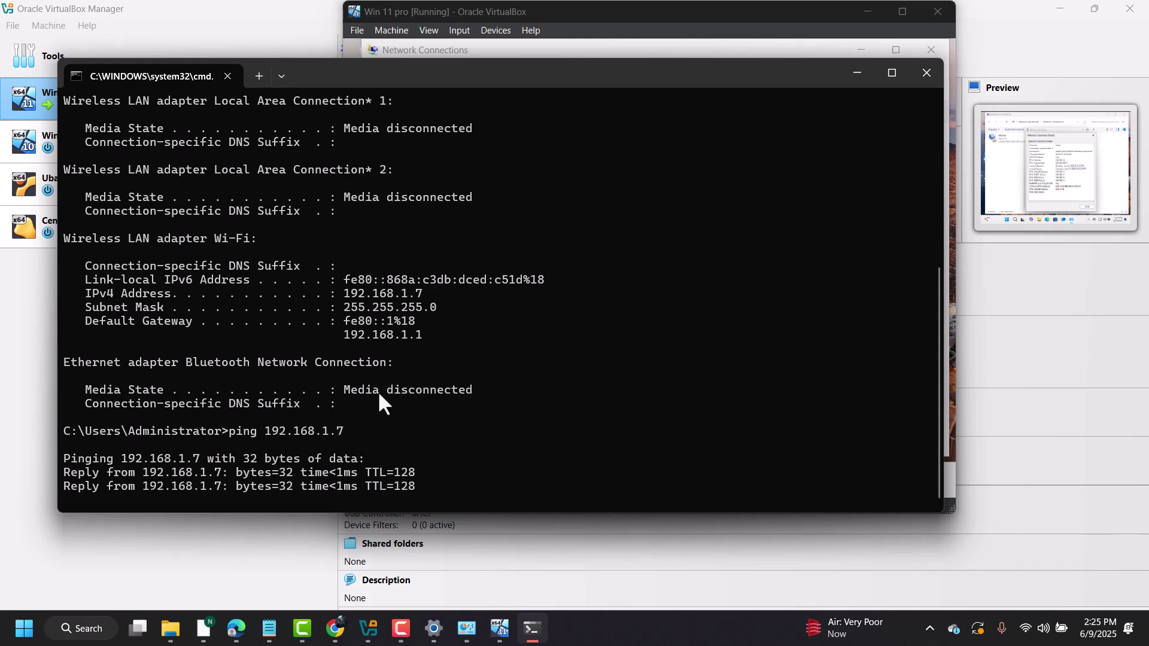
pyautogui.click(709, 26)
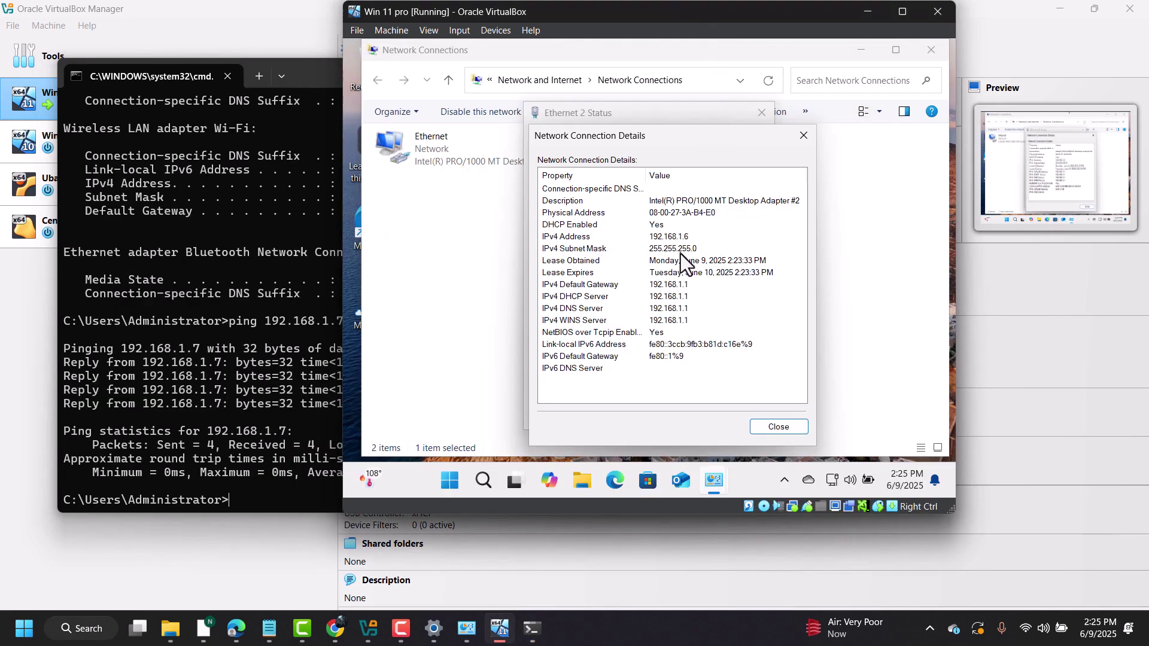
pyautogui.click(285, 362)
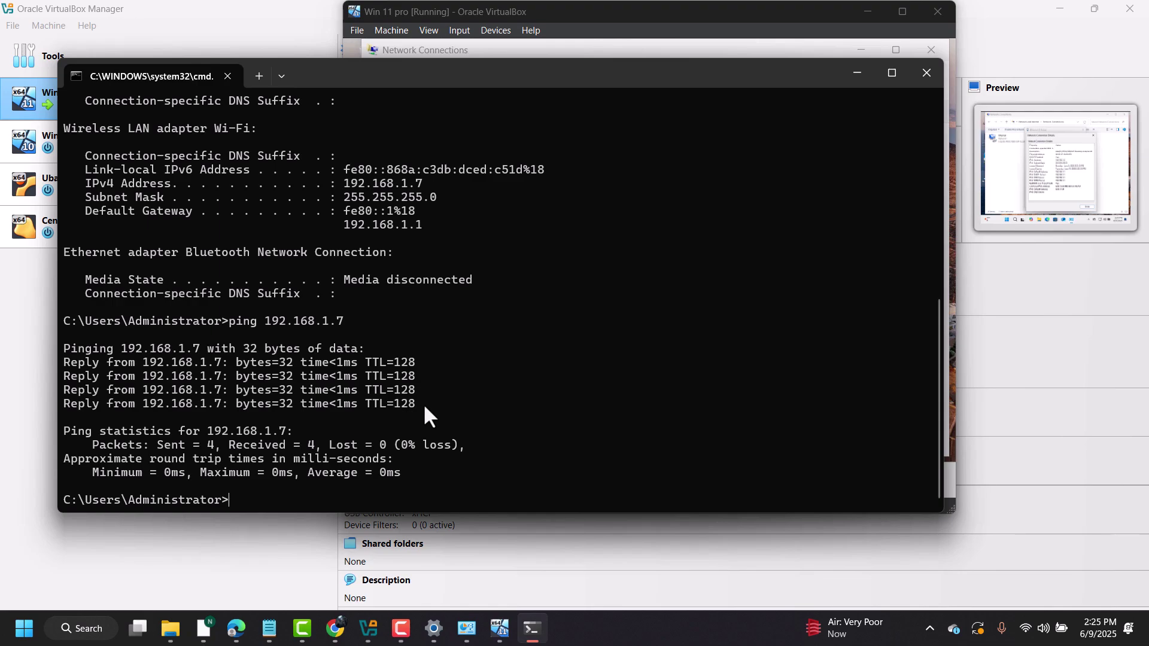
# - Ping the guest at 192.168.1.6 from the host; every request times out
pyautogui.press('Up')
pyautogui.press('BackSpace')
pyautogui.write('68.1.6')
pyautogui.press('Return')
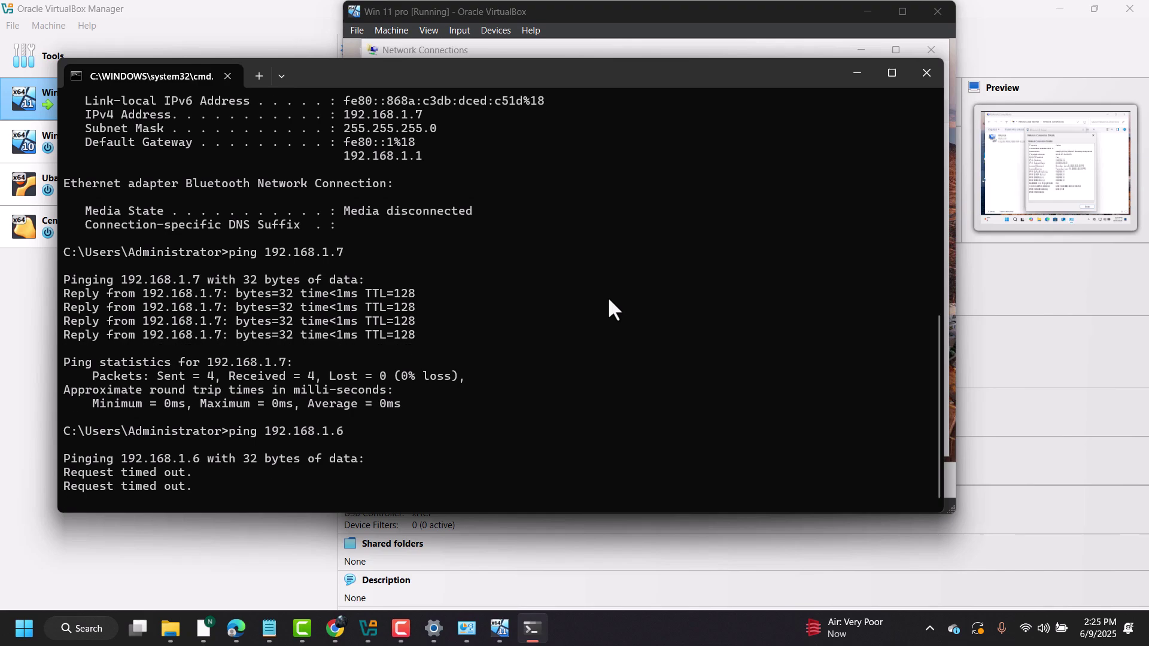
pyautogui.click(739, 24)
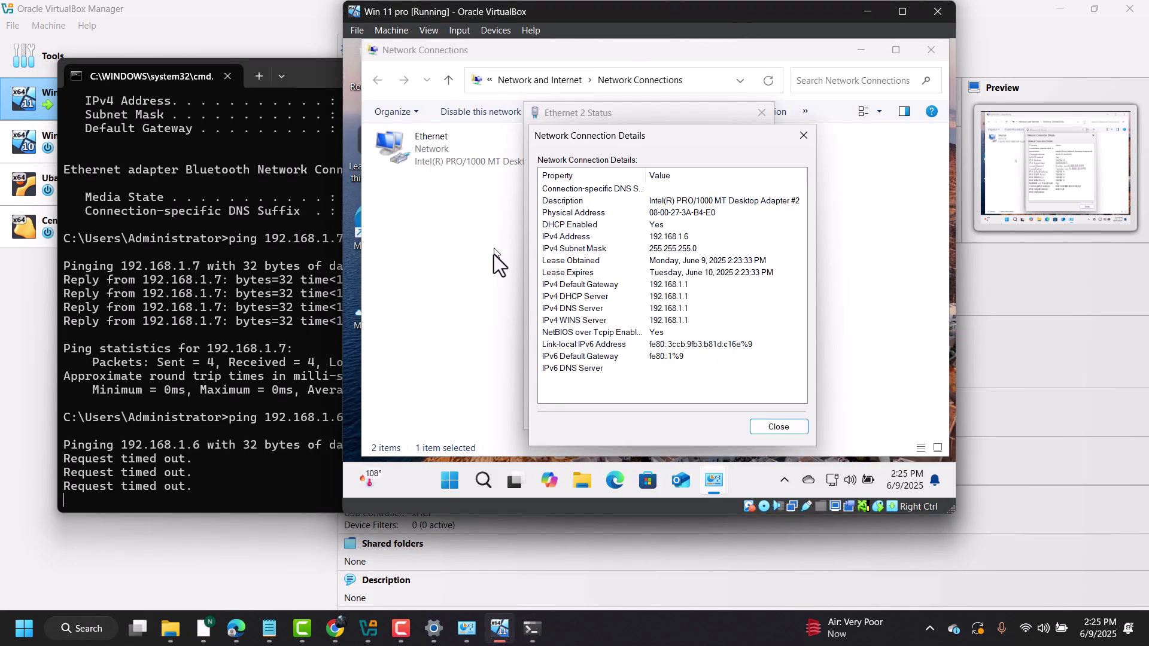
# - In the guest, find the firewall settings and set private and public networks to Turn off
pyautogui.click(448, 482)
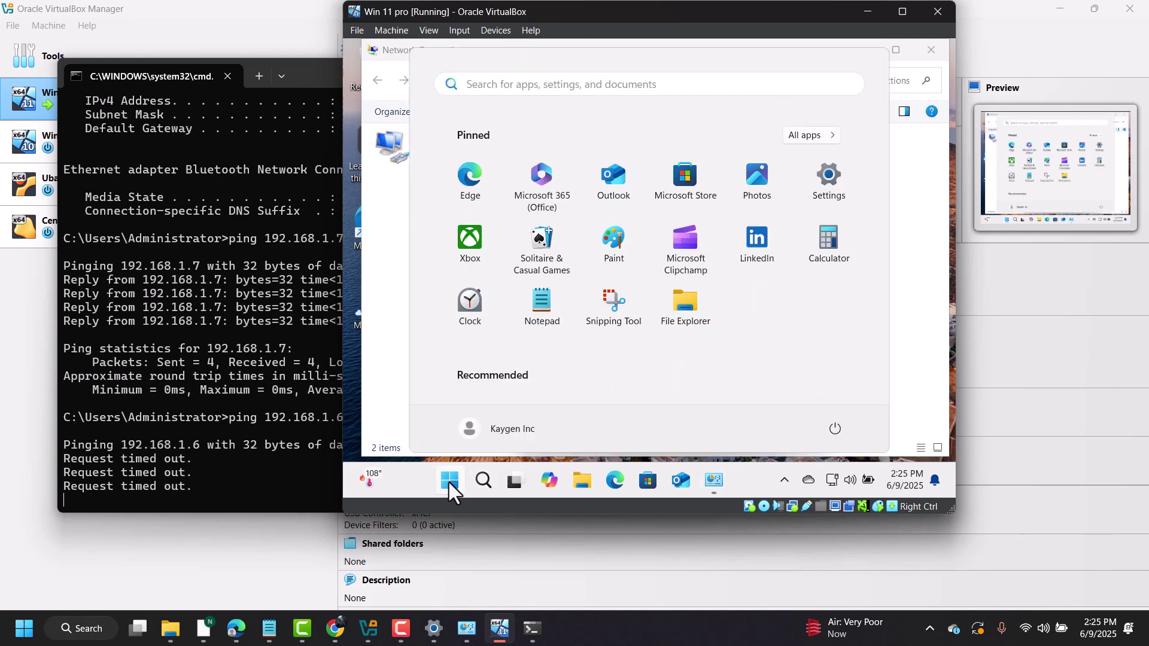
pyautogui.write('fire')
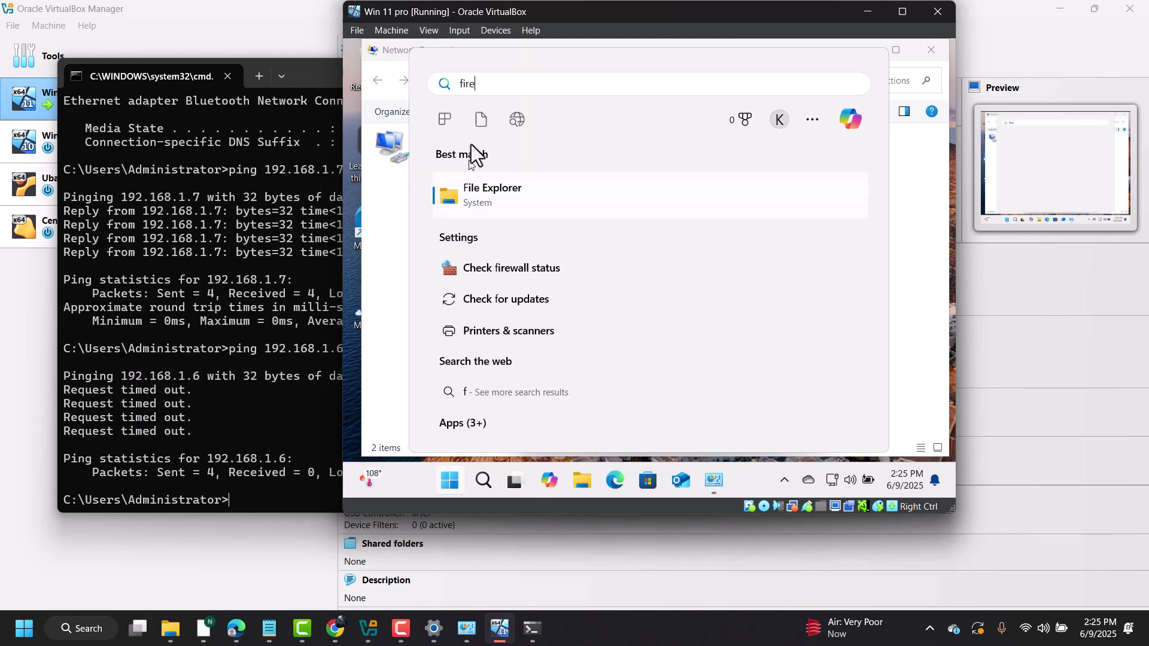
pyautogui.click(535, 200)
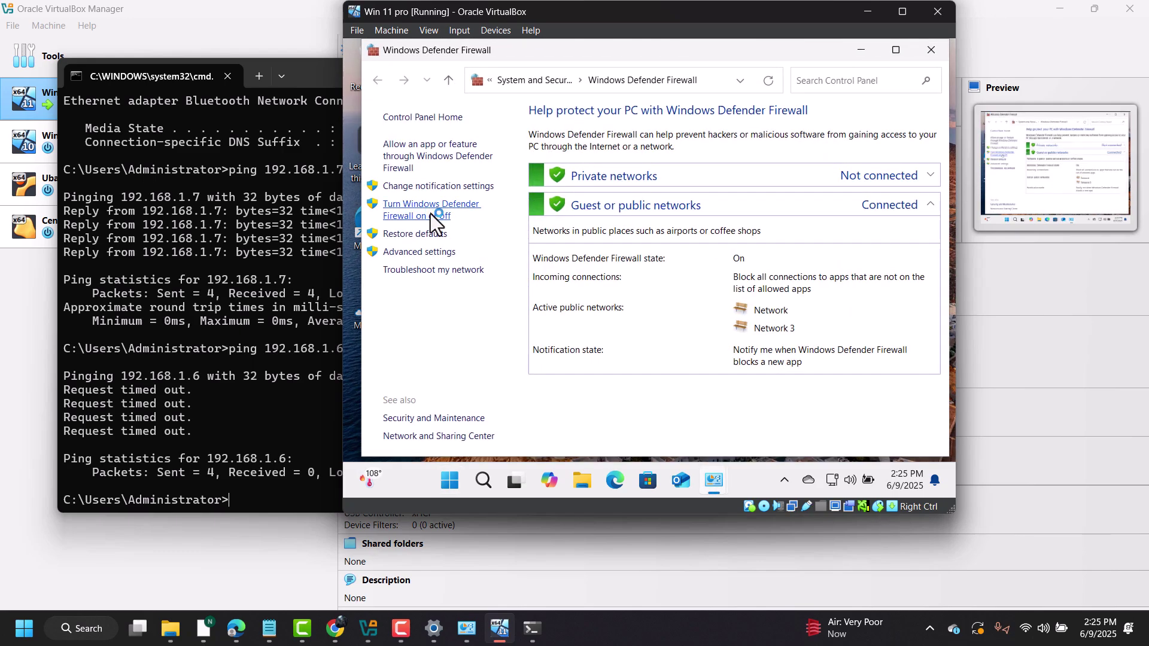
pyautogui.click(430, 213)
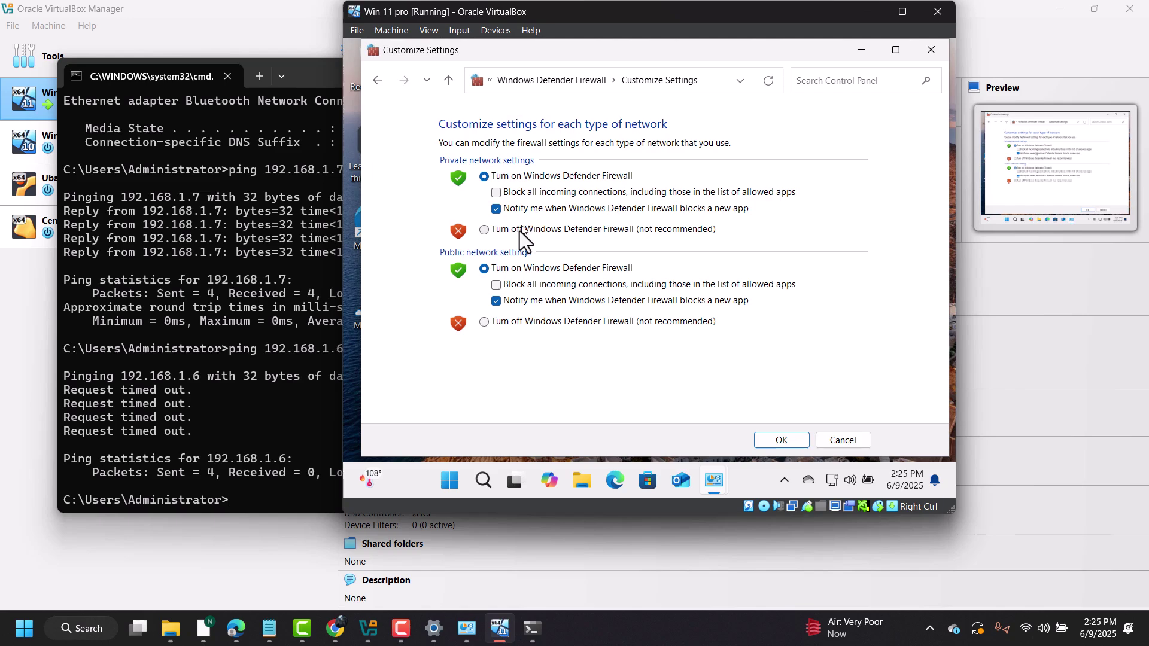
pyautogui.click(520, 231)
pyautogui.click(513, 320)
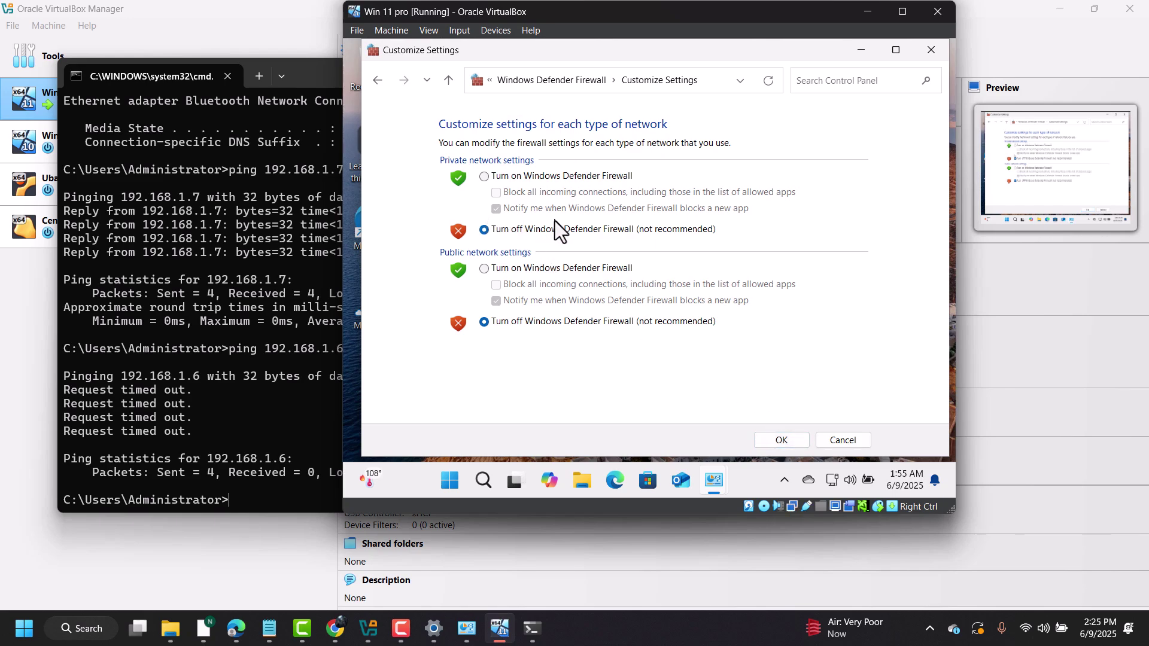
pyautogui.click(780, 440)
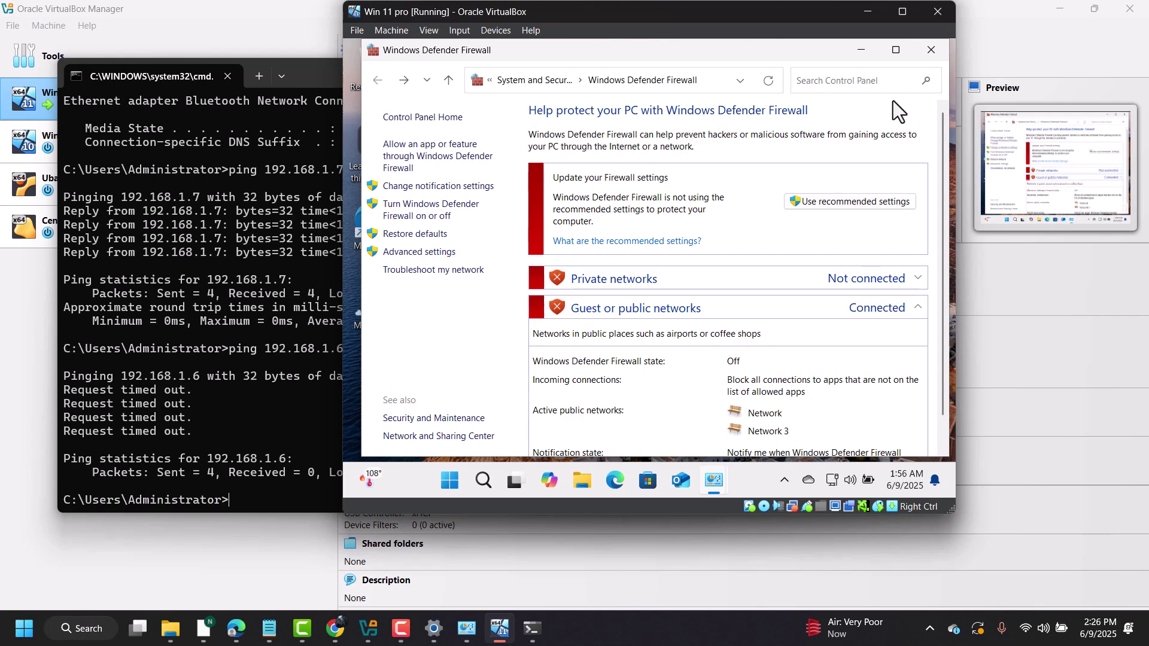
pyautogui.click(861, 51)
pyautogui.click(259, 397)
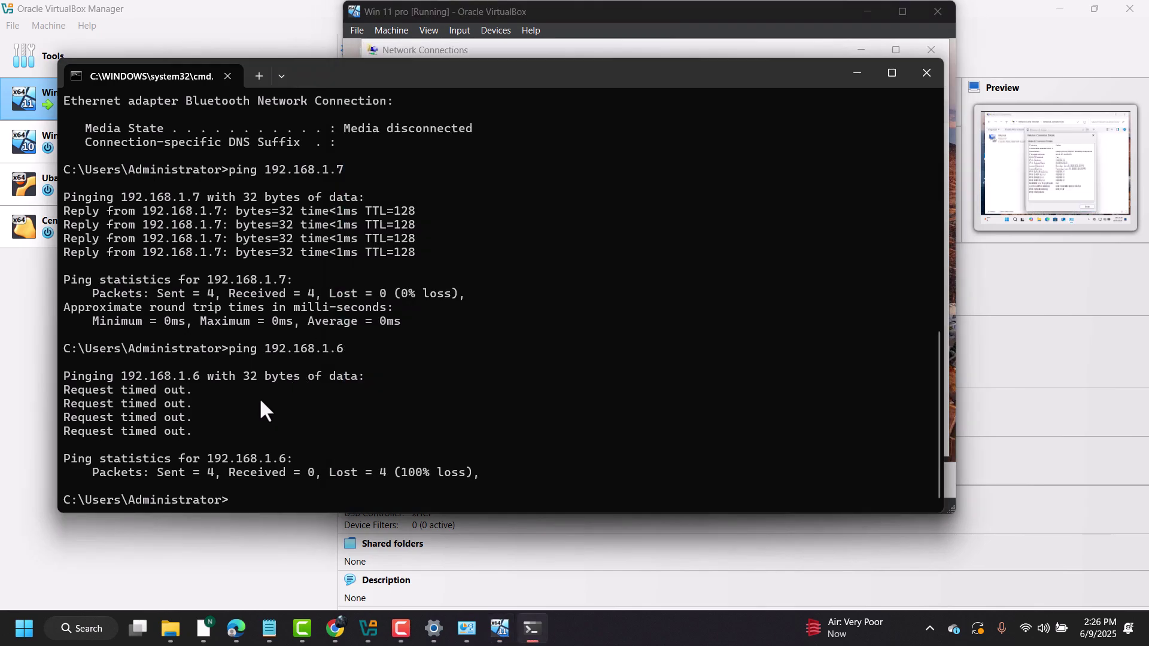
# - Rerun the host ping to 192.168.1.6, now receiving replies from the guest
pyautogui.press('Up')
pyautogui.press('Return')
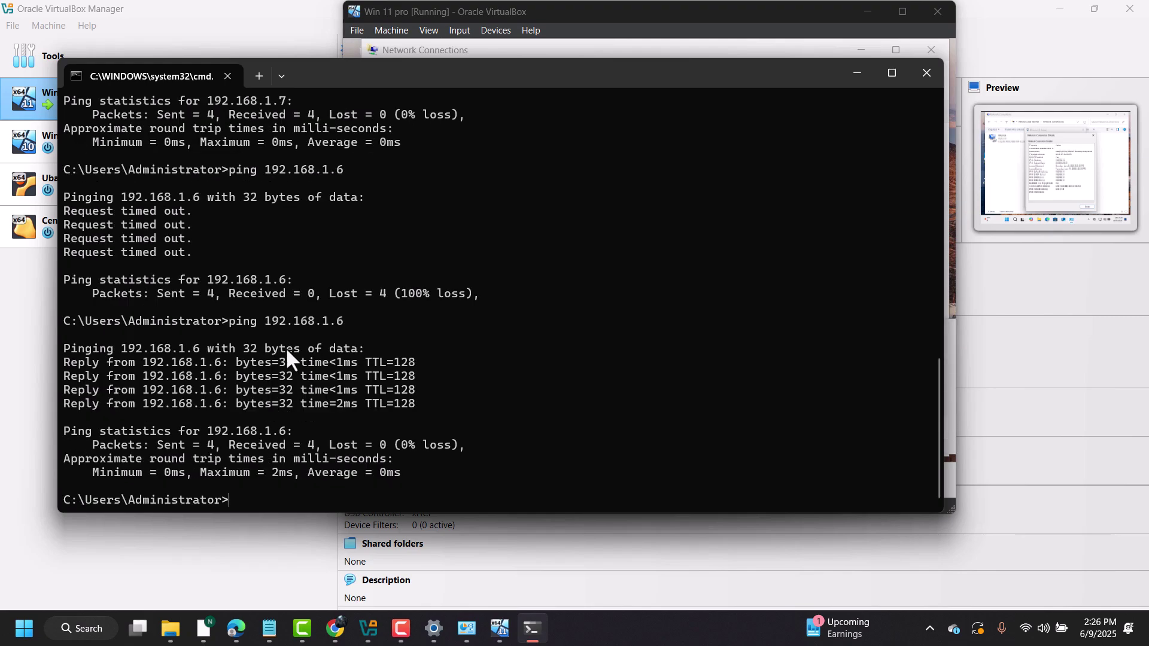
pyautogui.click(733, 22)
pyautogui.click(919, 341)
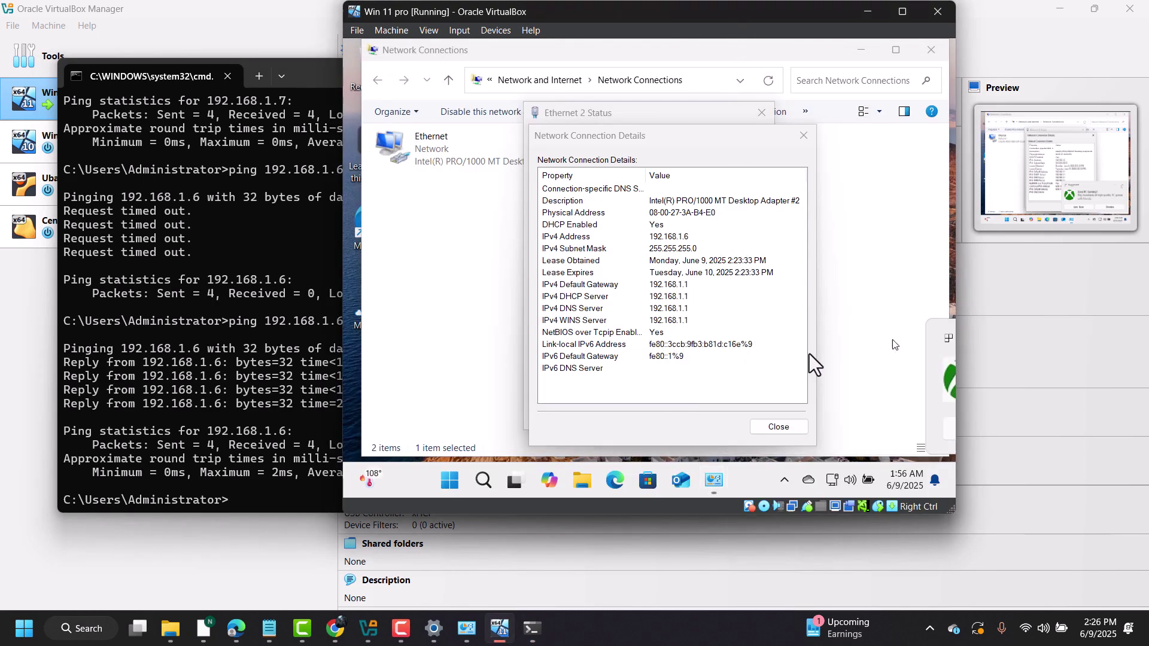
# - Open a Command Prompt in the guest and ping the host at 192.168.1.7
pyautogui.rightClick(450, 479)
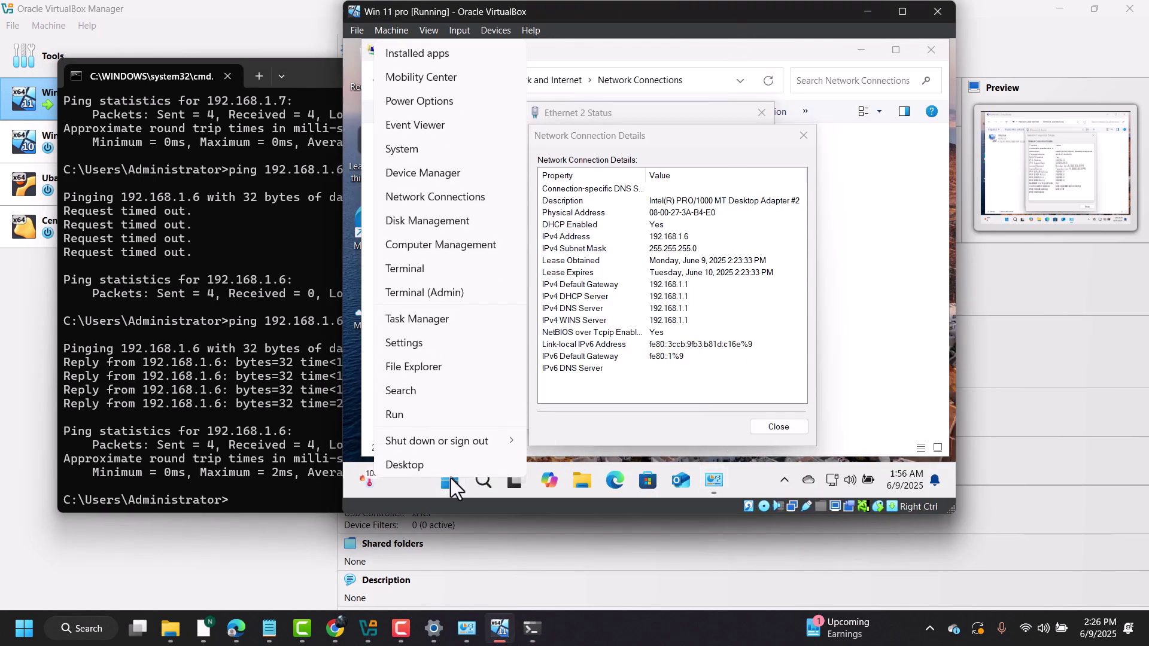
pyautogui.click(443, 419)
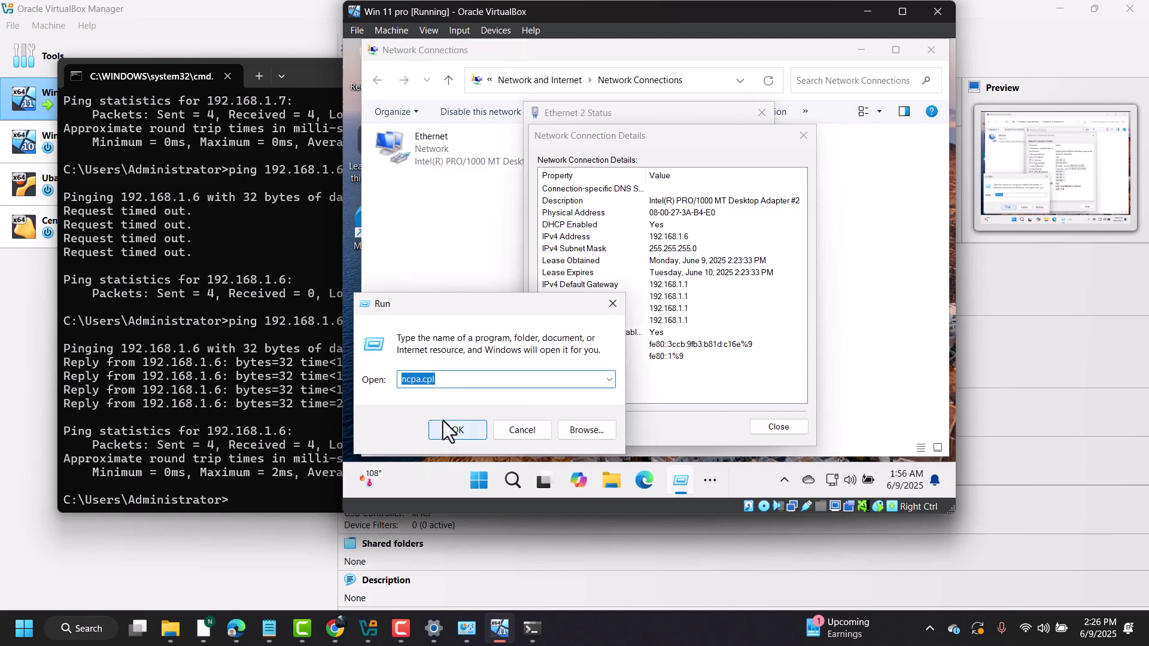
pyautogui.click(450, 429)
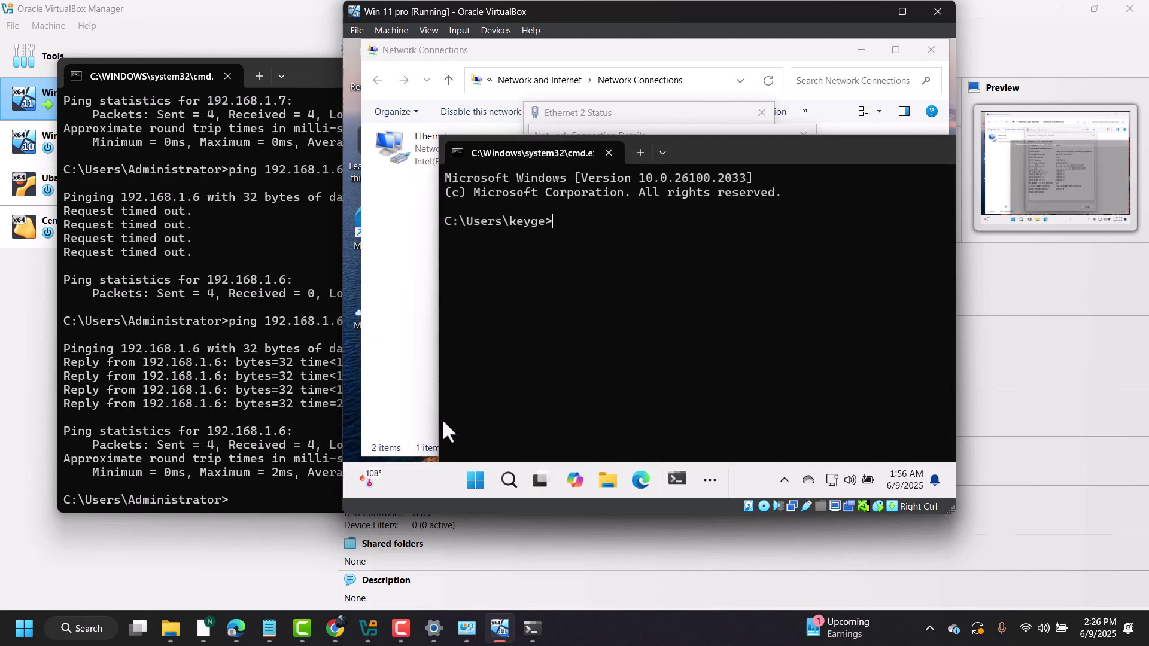
pyautogui.write('ping 192.')
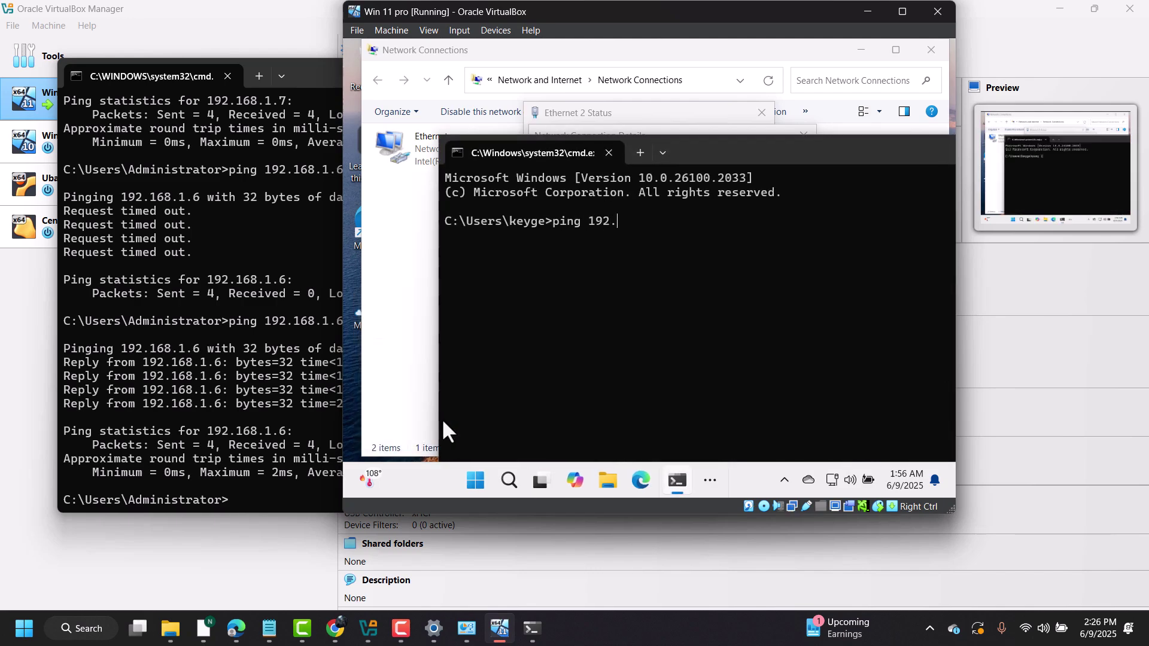
pyautogui.write('168.1.7')
pyautogui.press('Return')
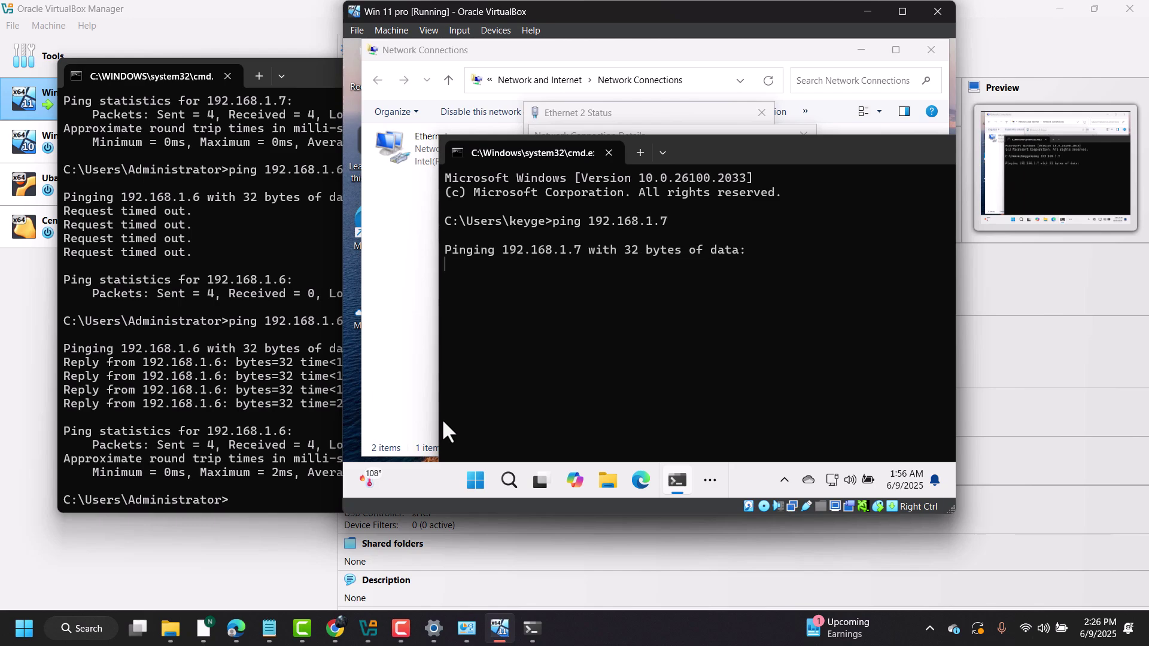
pyautogui.click(82, 628)
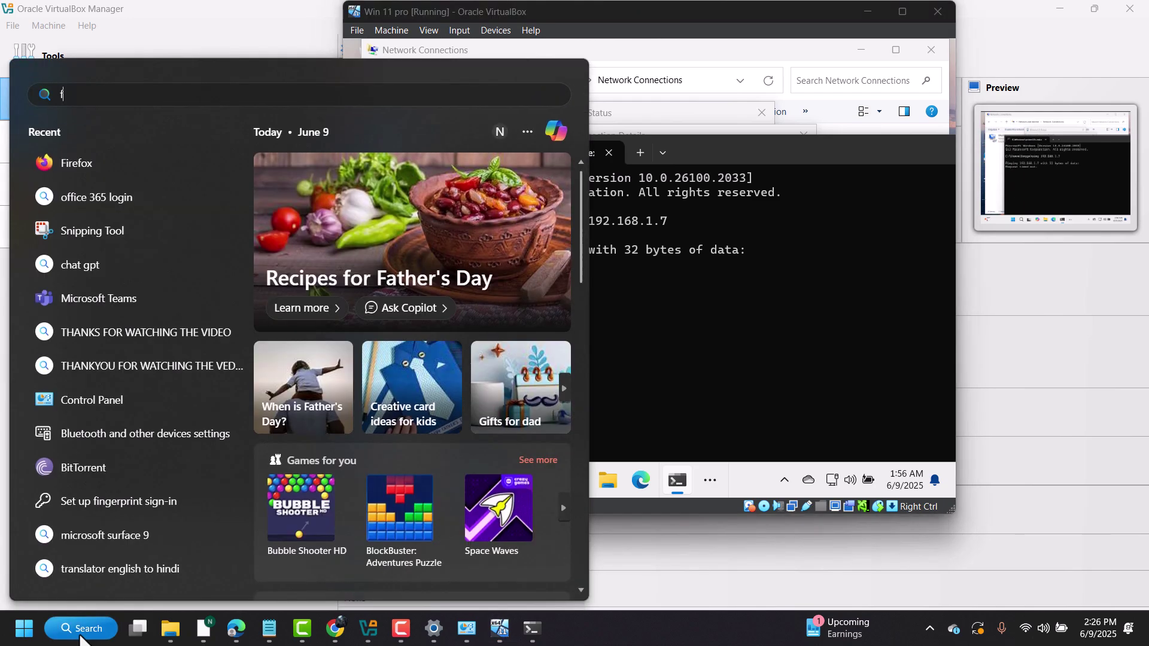
# - Find the host's Windows Defender Firewall via search and set public and private networks to Turn off
pyautogui.write('fire')
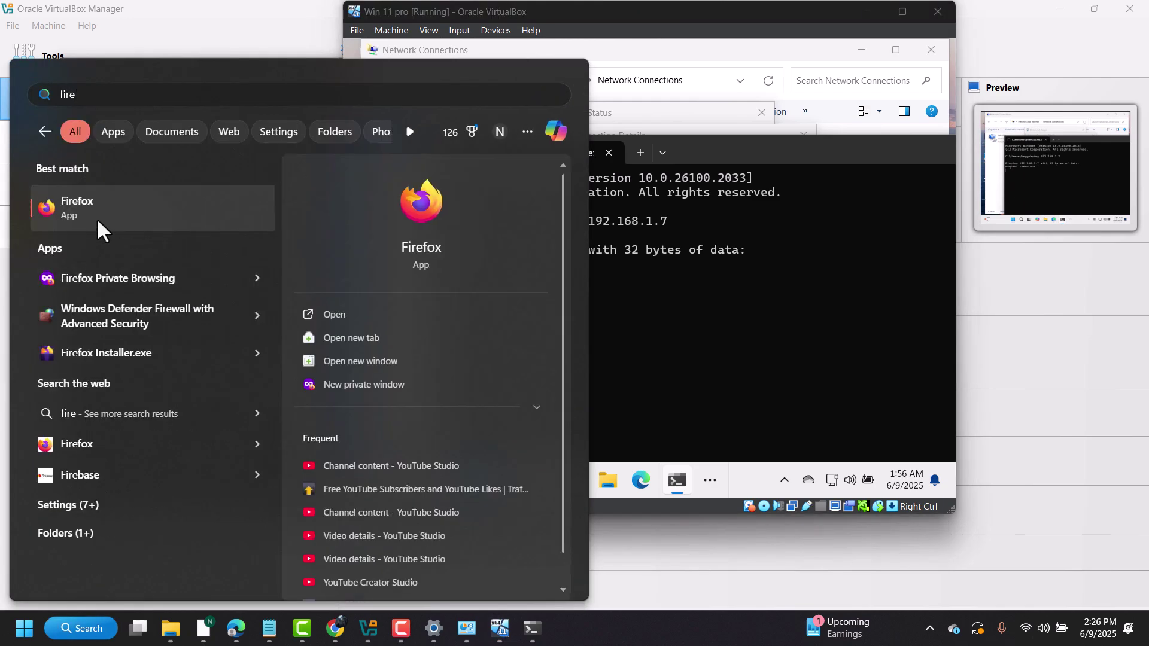
pyautogui.click(84, 628)
pyautogui.click(87, 633)
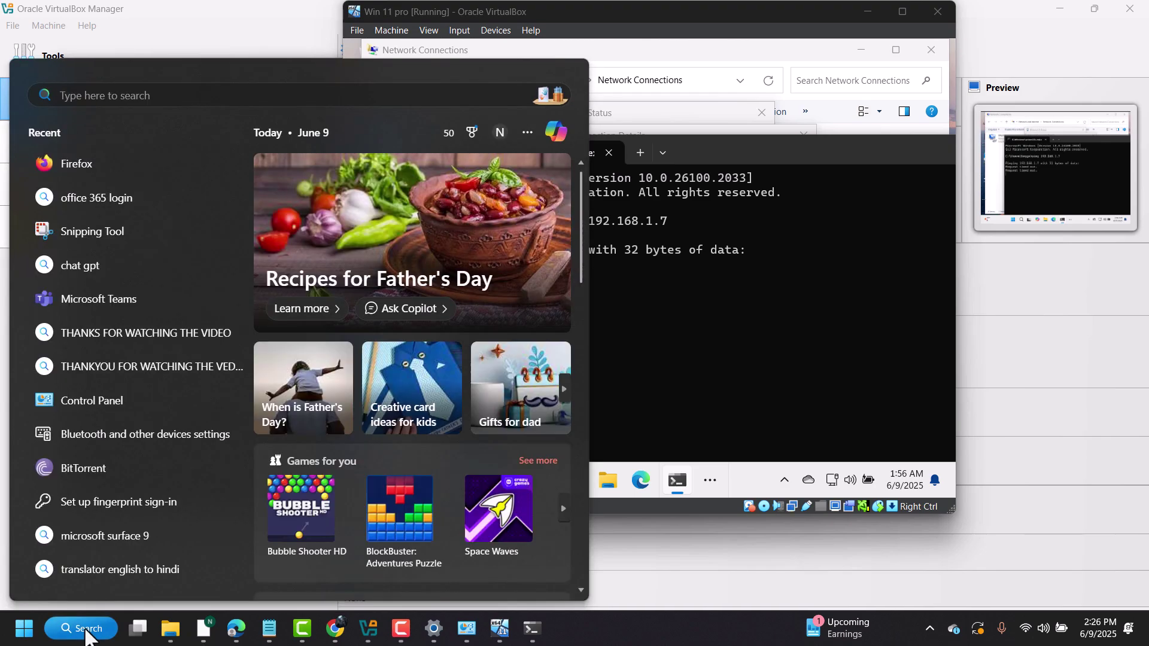
pyautogui.write('fir')
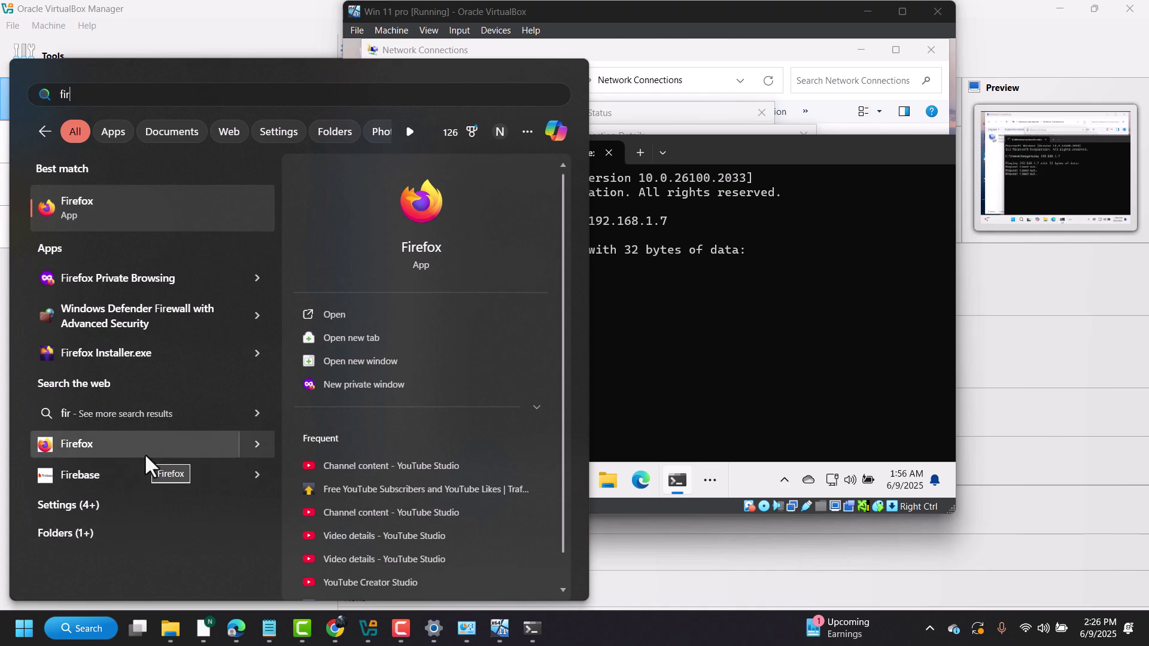
pyautogui.write('ewa')
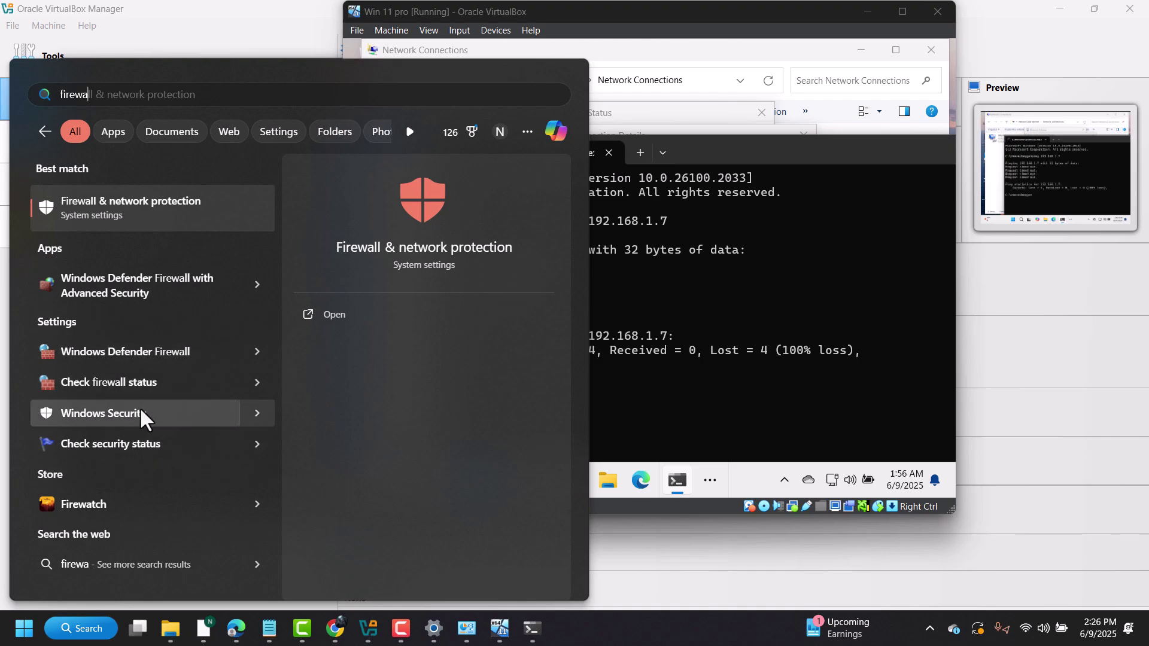
pyautogui.press('Escape')
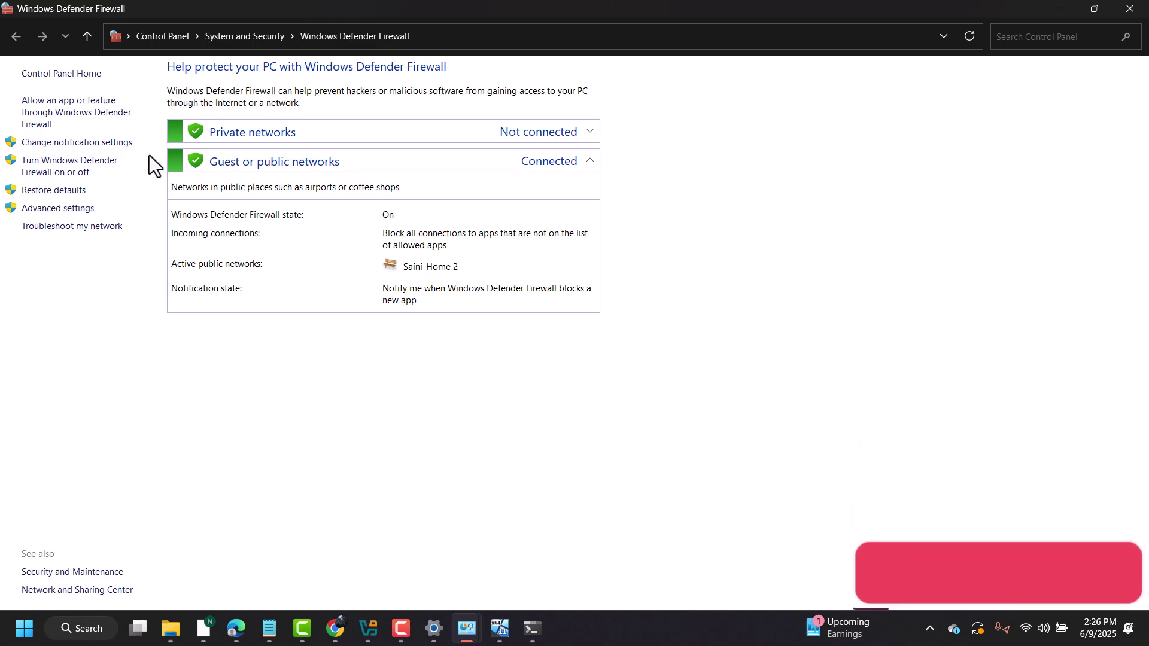
pyautogui.click(99, 169)
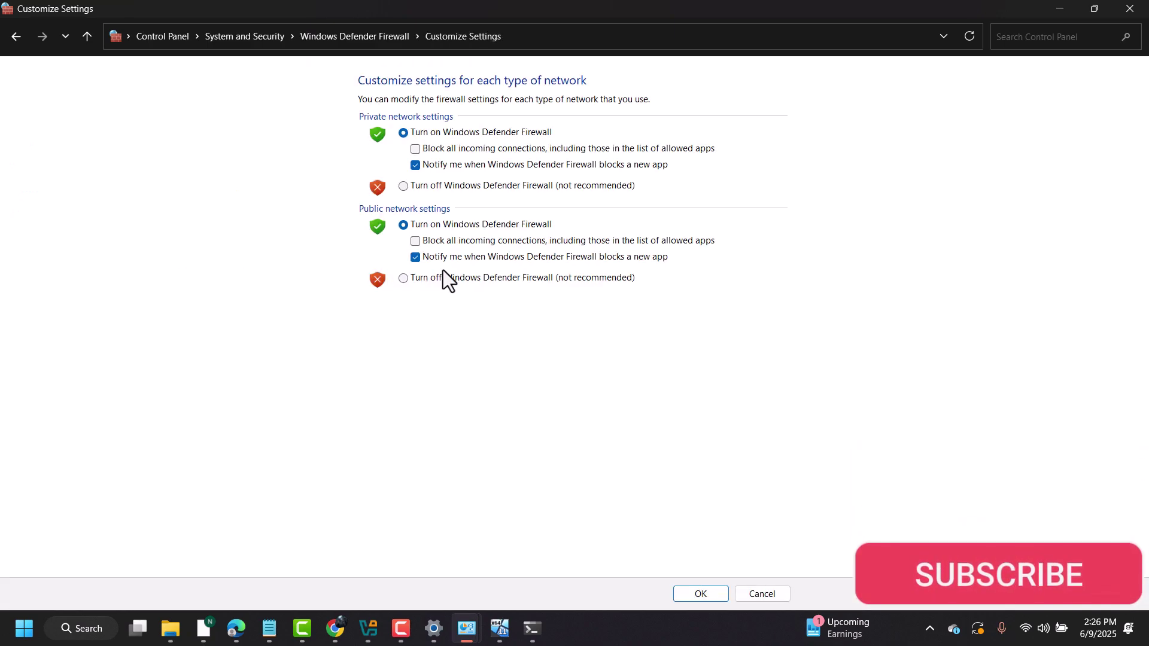
pyautogui.click(443, 276)
pyautogui.click(441, 187)
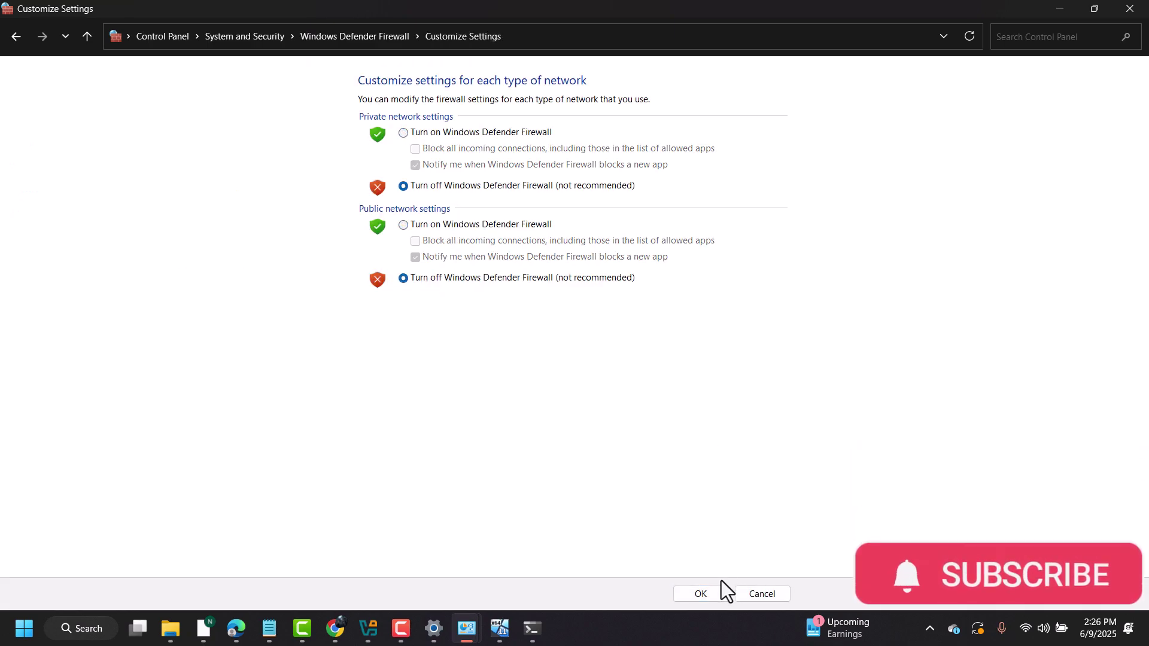
pyautogui.click(712, 594)
pyautogui.hotkey('alt', 'Tab')
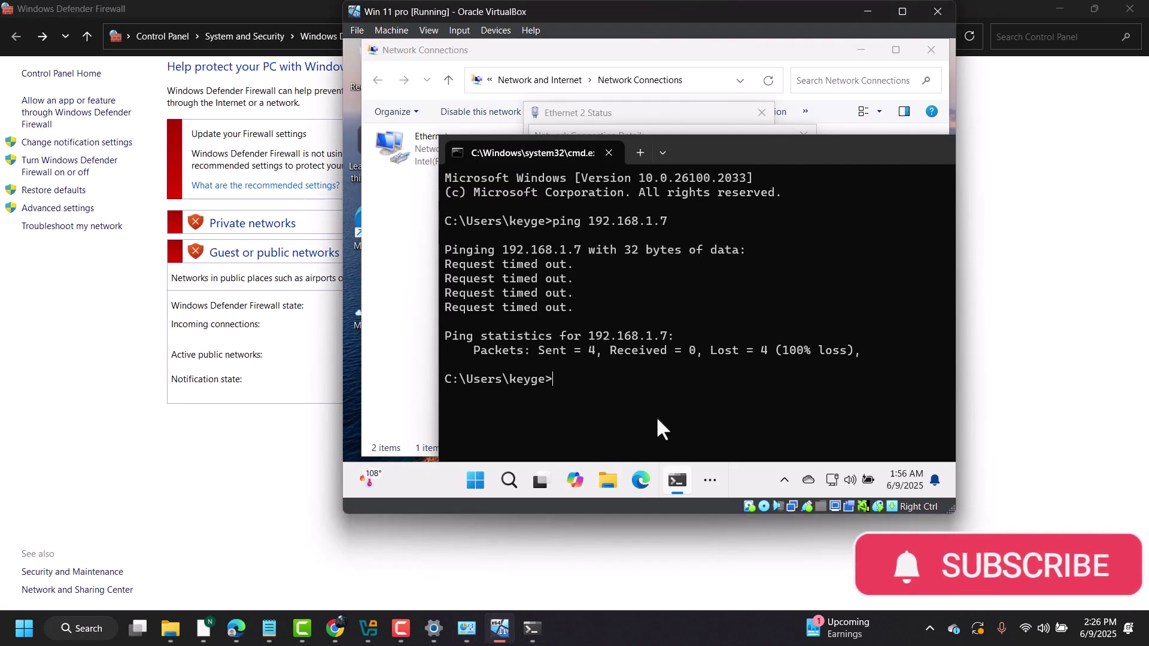
# - Repeat the guest's ping to 192.168.1.7, which now receives replies from the host
pyautogui.press('Up')
pyautogui.press('Return')
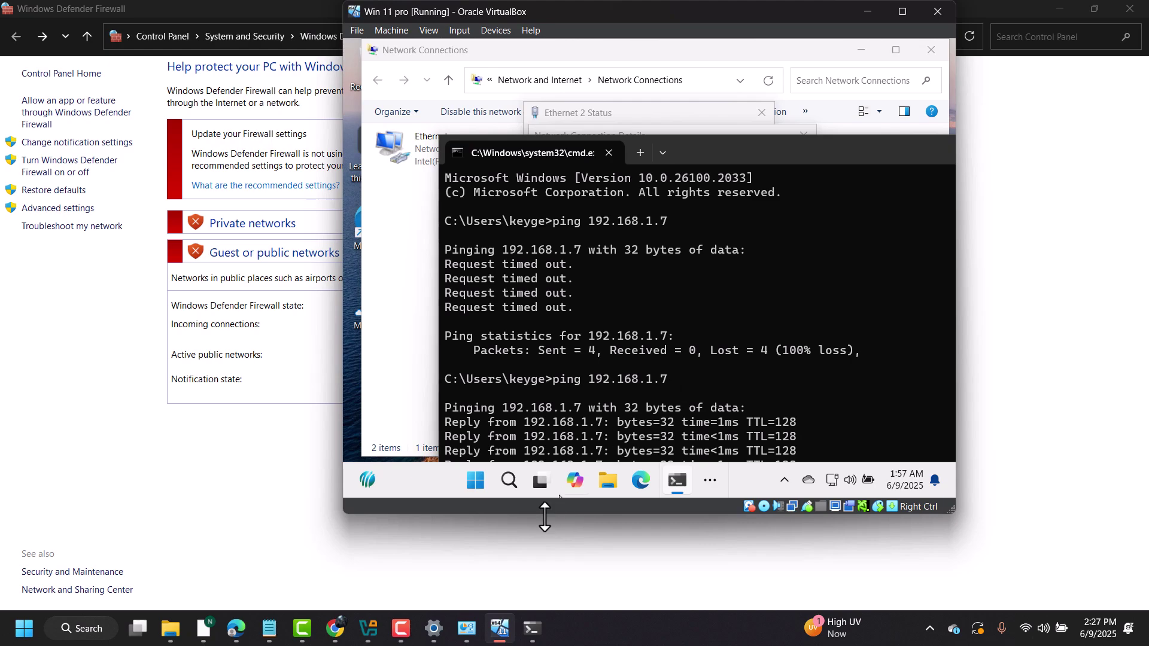
pyautogui.click(400, 633)
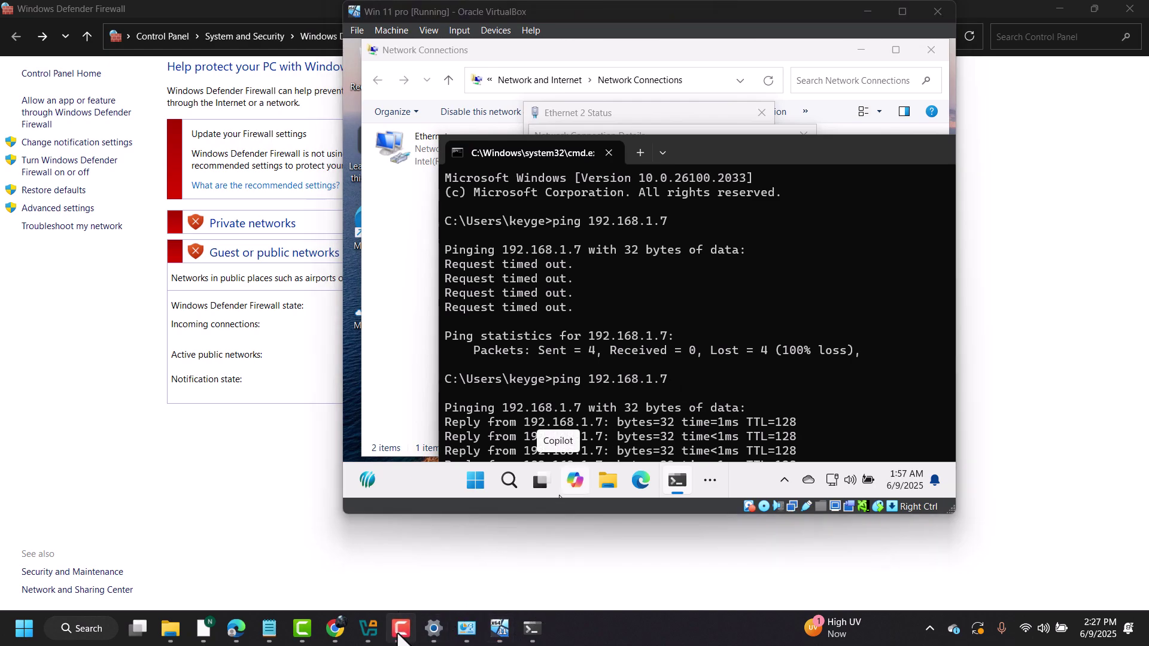